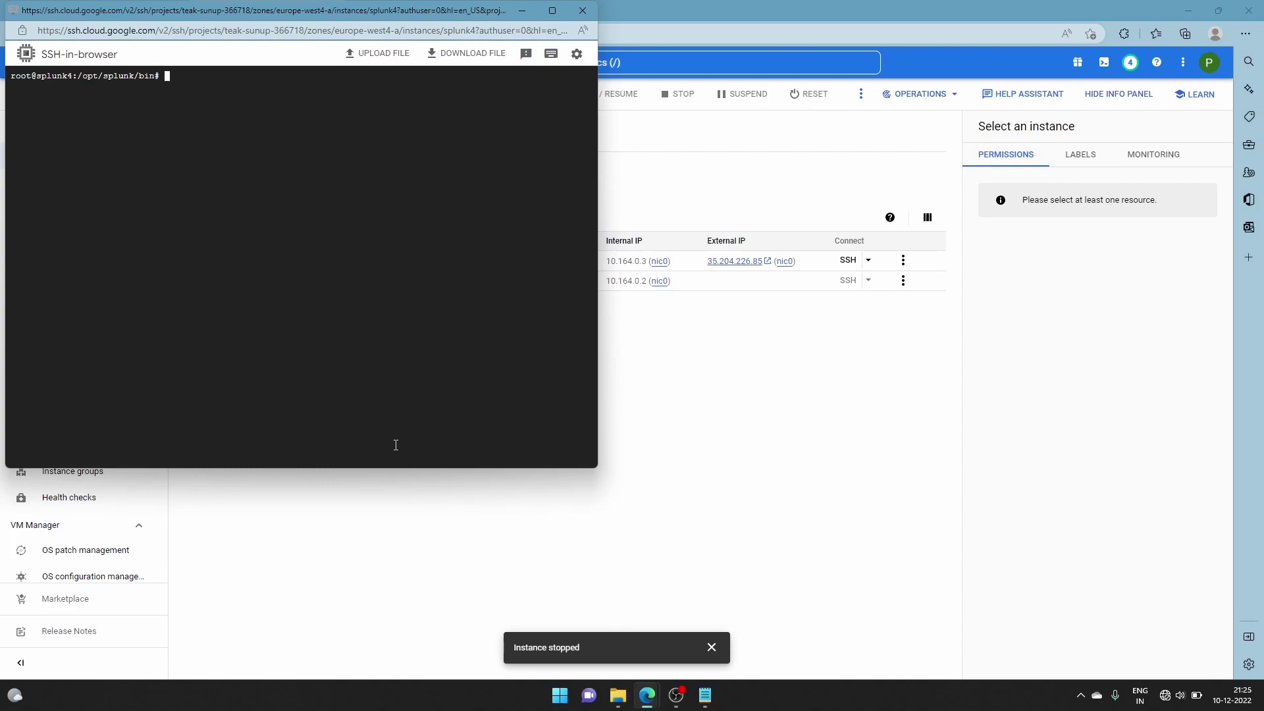
Change to /opt/splunk/etc/apps/ and list the installed Splunk apps
{"action": "type", "text": "cd /opt/"}
{"action": "type", "text": "splunk/etc/apps/"}
{"action": "key", "text": "Return"}
{"action": "type", "text": "ls"}
{"action": "key", "text": "Return"}
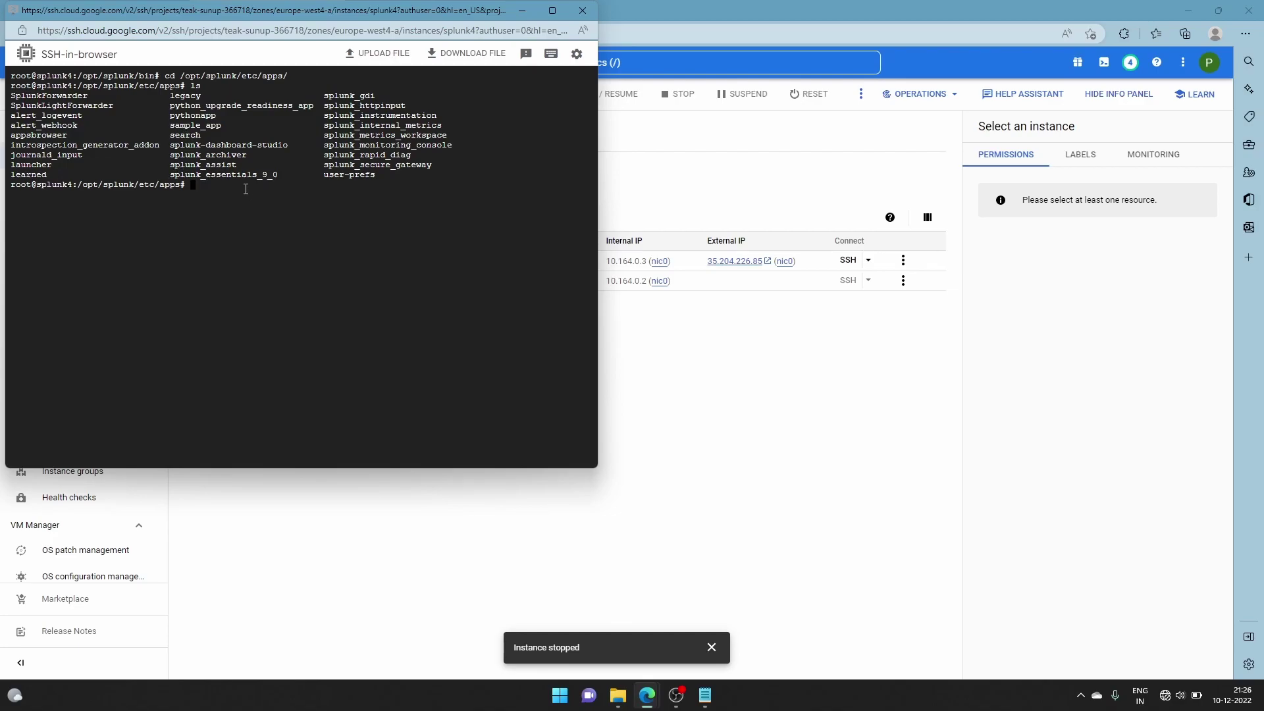
Enter the search app folder and list its contents
{"action": "type", "text": "s"}
{"action": "key", "text": "BackSpace"}
{"action": "type", "text": "cd search"}
{"action": "key", "text": "Return"}
{"action": "type", "text": "ls"}
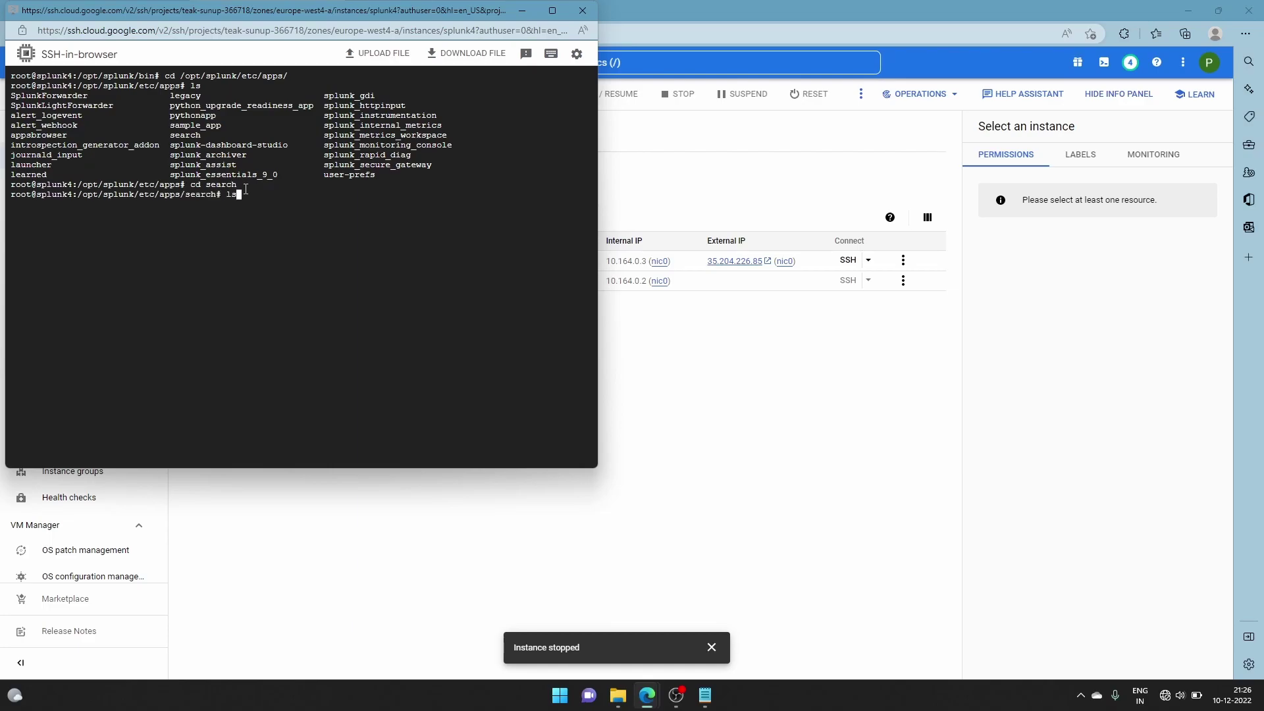
{"action": "key", "text": "Return"}
Move into the bin folder, list its Python scripts, and start nano on getdata.py
{"action": "type", "text": "cd bin"}
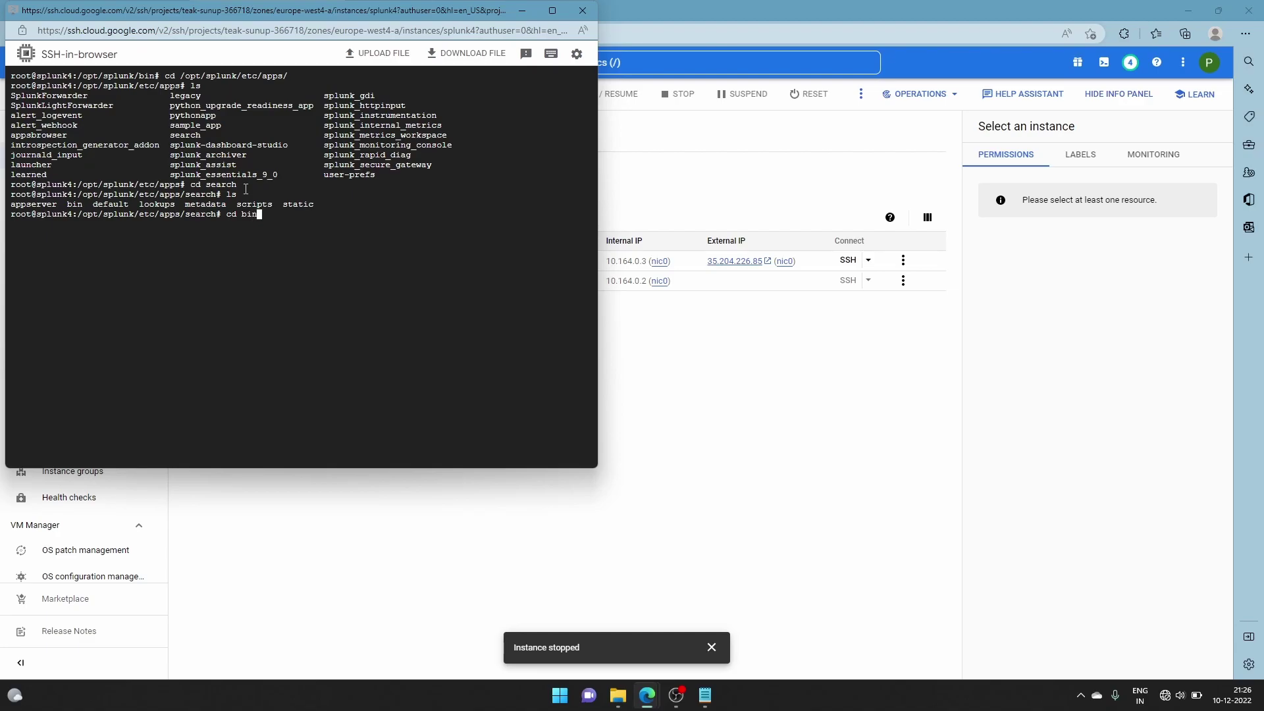
{"action": "key", "text": "Return"}
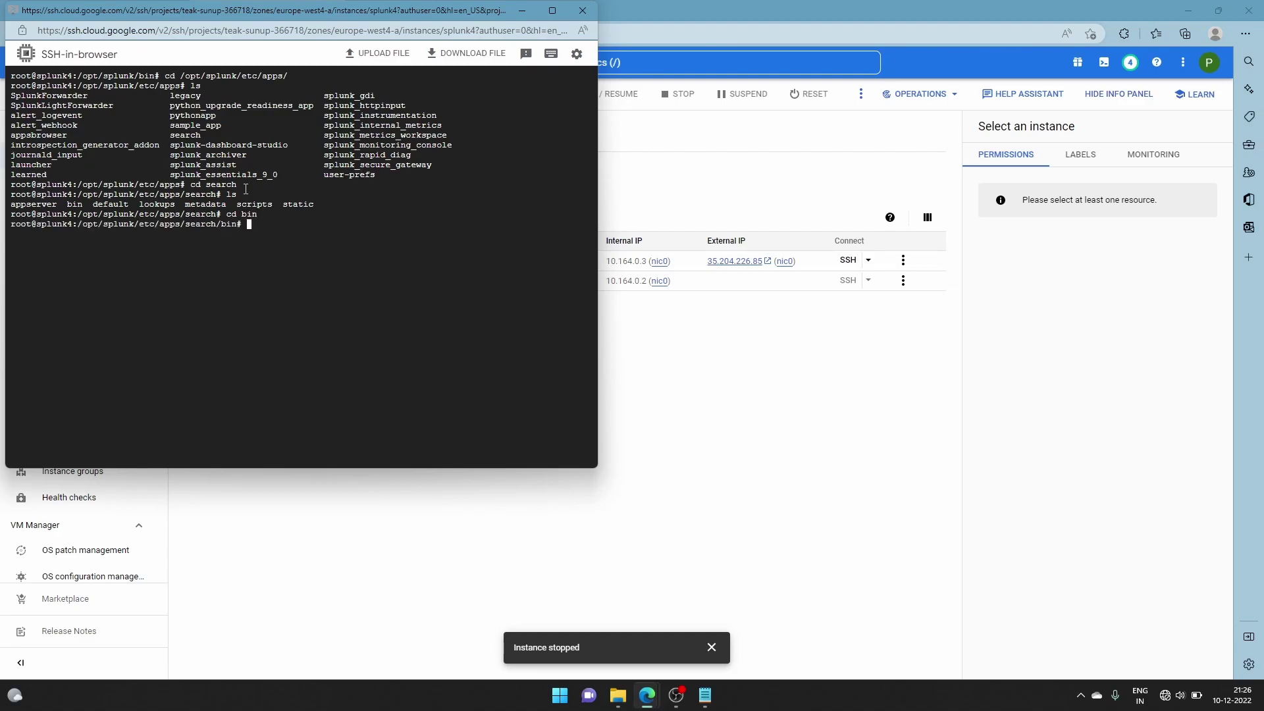
{"action": "type", "text": "ls"}
{"action": "key", "text": "Return"}
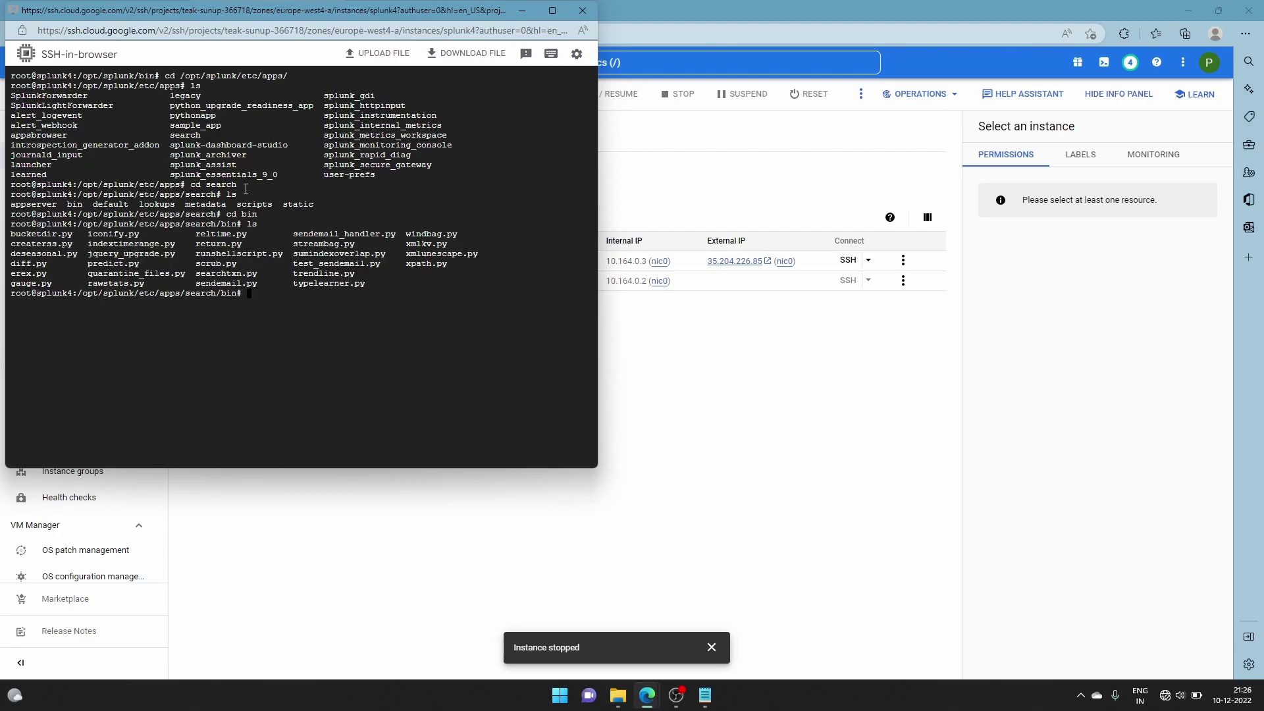
{"action": "type", "text": "nano l"}
{"action": "key", "text": "BackSpace"}
{"action": "type", "text": "getdata.py"}
Paste the JSON-printing script from Notepad into getdata.py and save it under that name
{"action": "key", "text": "Return"}
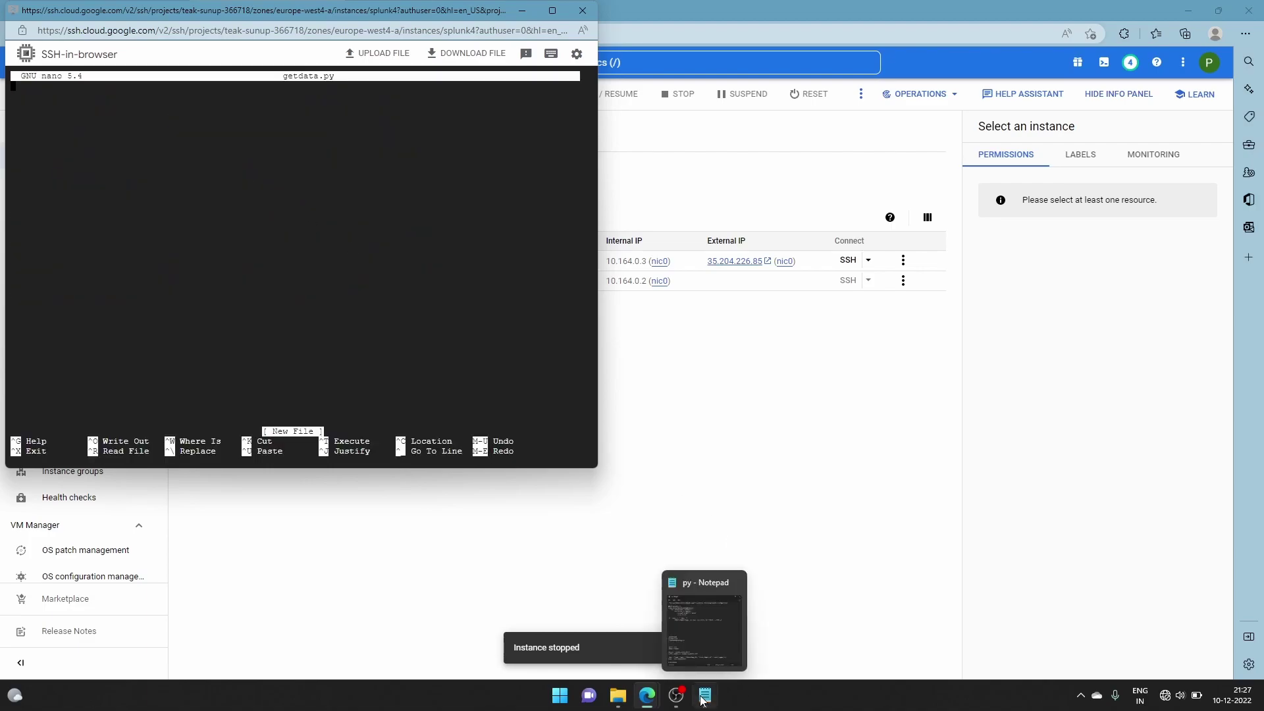
{"action": "left_click", "coordinate": [705, 695]}
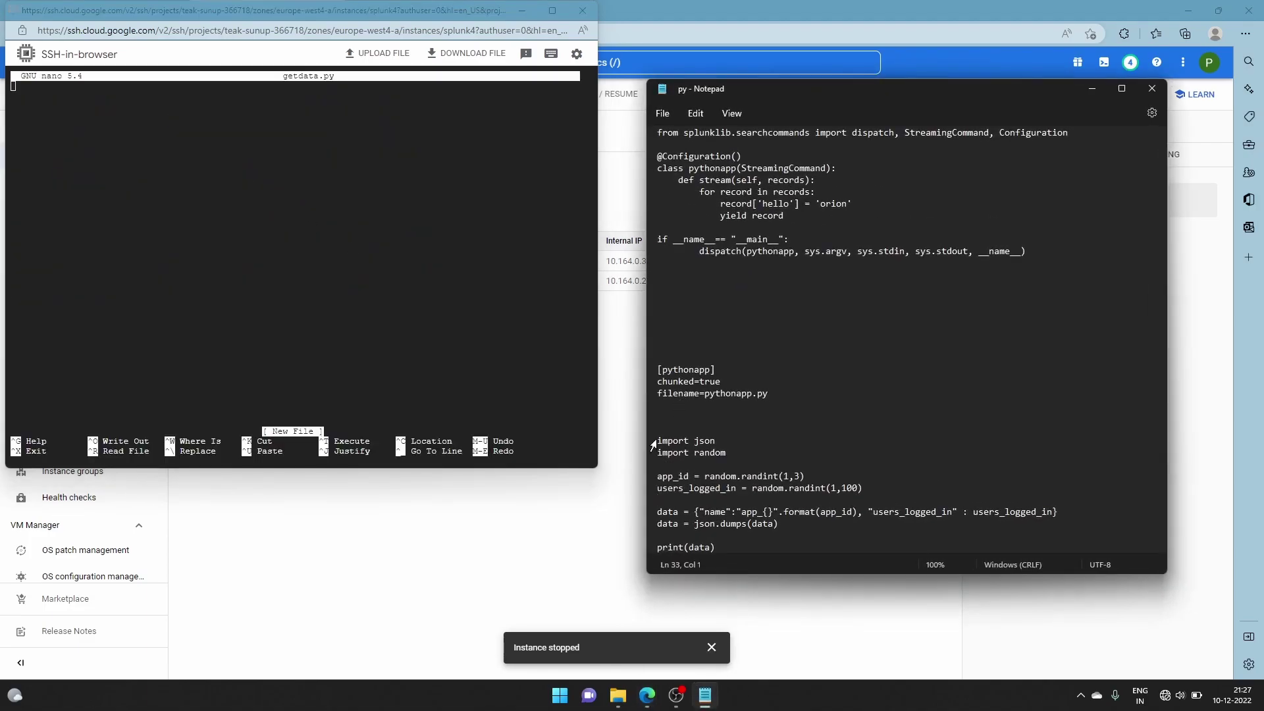
{"action": "left_click_drag", "start_coordinate": [663, 434], "coordinate": [739, 569]}
{"action": "key", "text": "ctrl+c"}
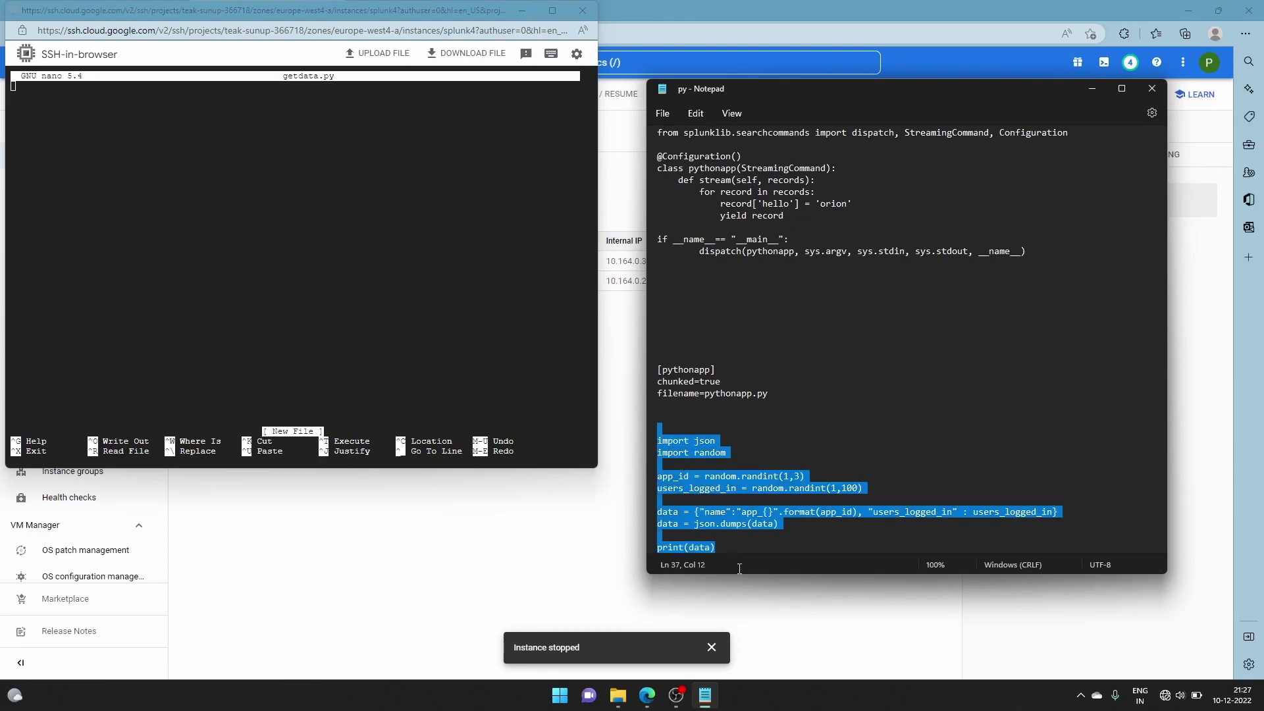
{"action": "left_click", "coordinate": [85, 128]}
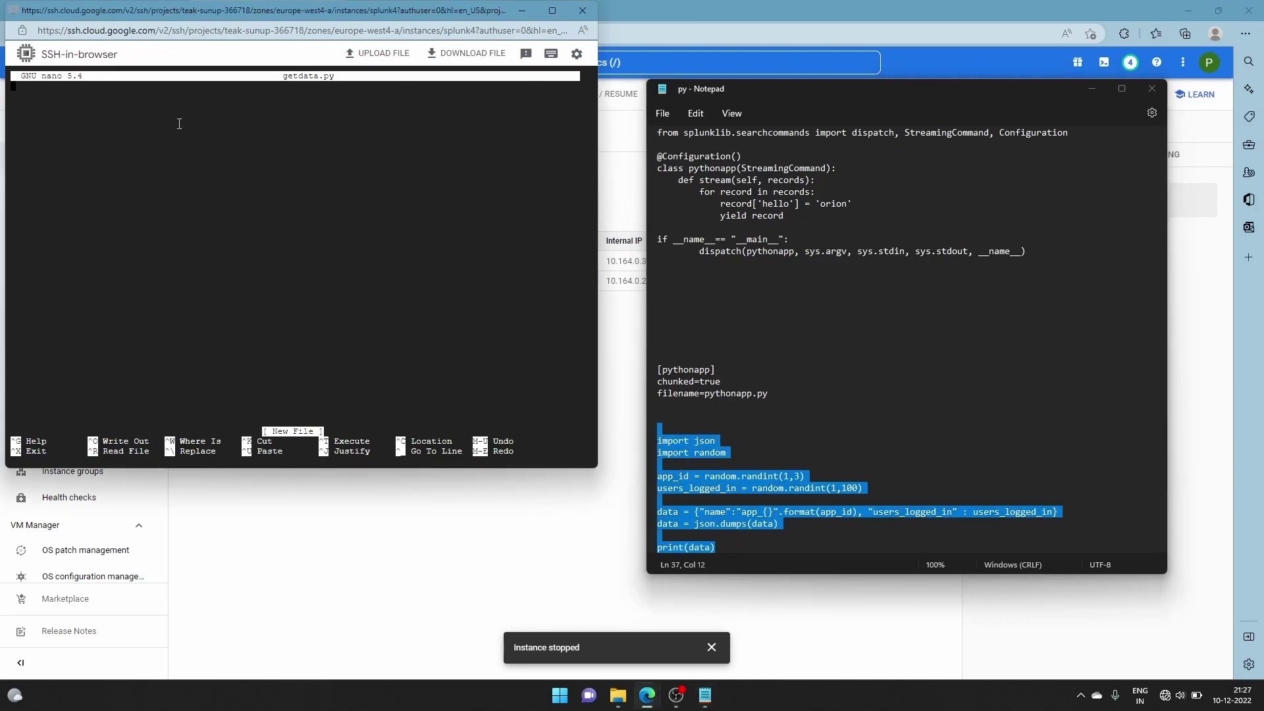
{"action": "left_click", "coordinate": [1094, 89]}
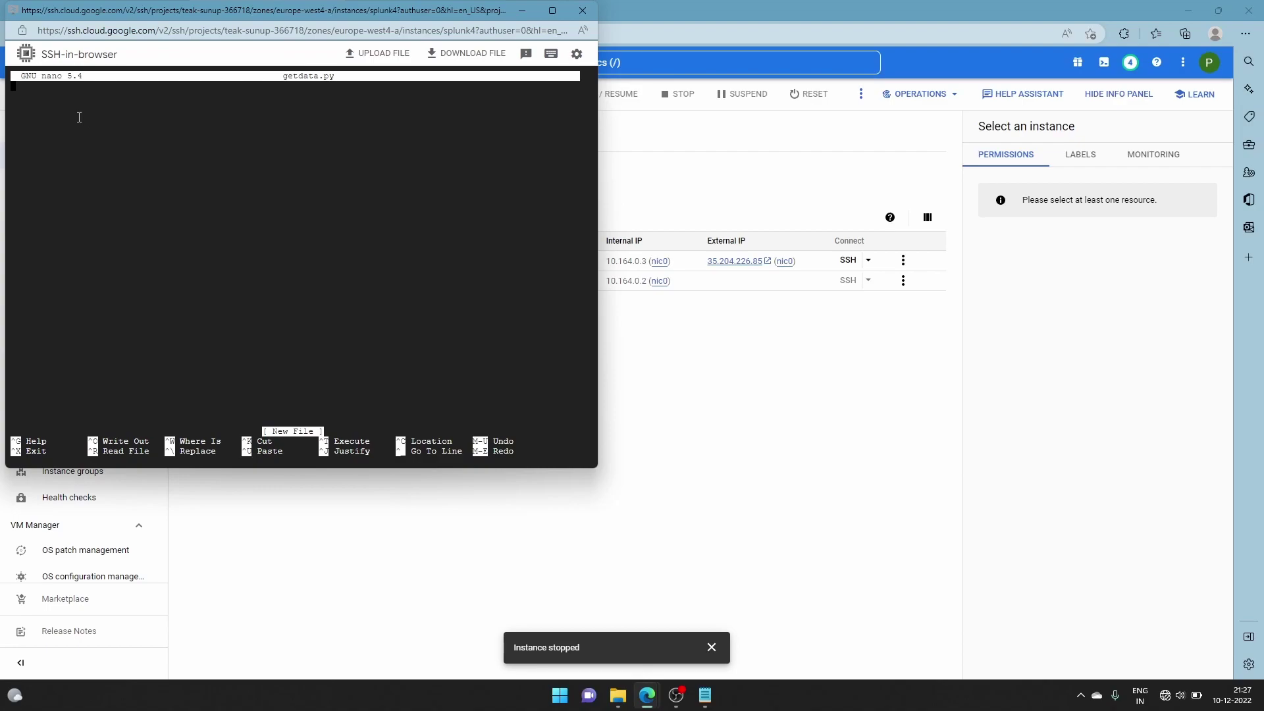
{"action": "key", "text": "ctrl+v"}
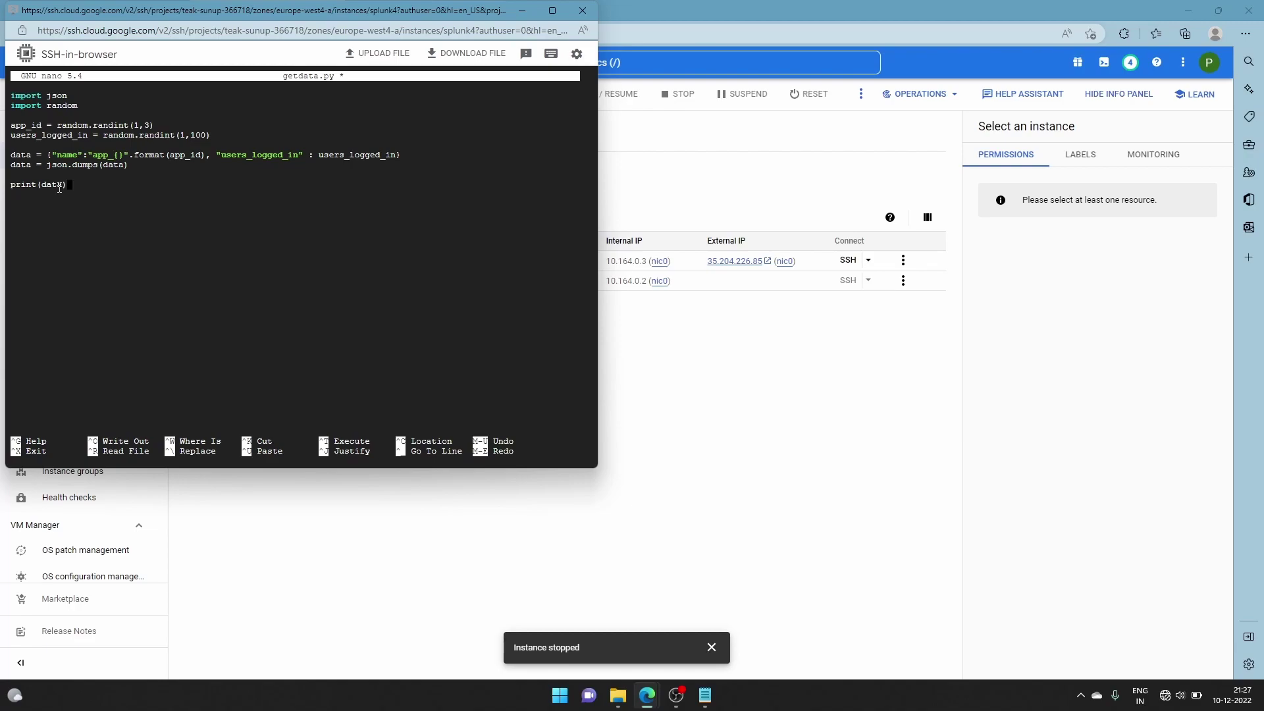
{"action": "key", "text": "ctrl+x"}
{"action": "key", "text": "y"}
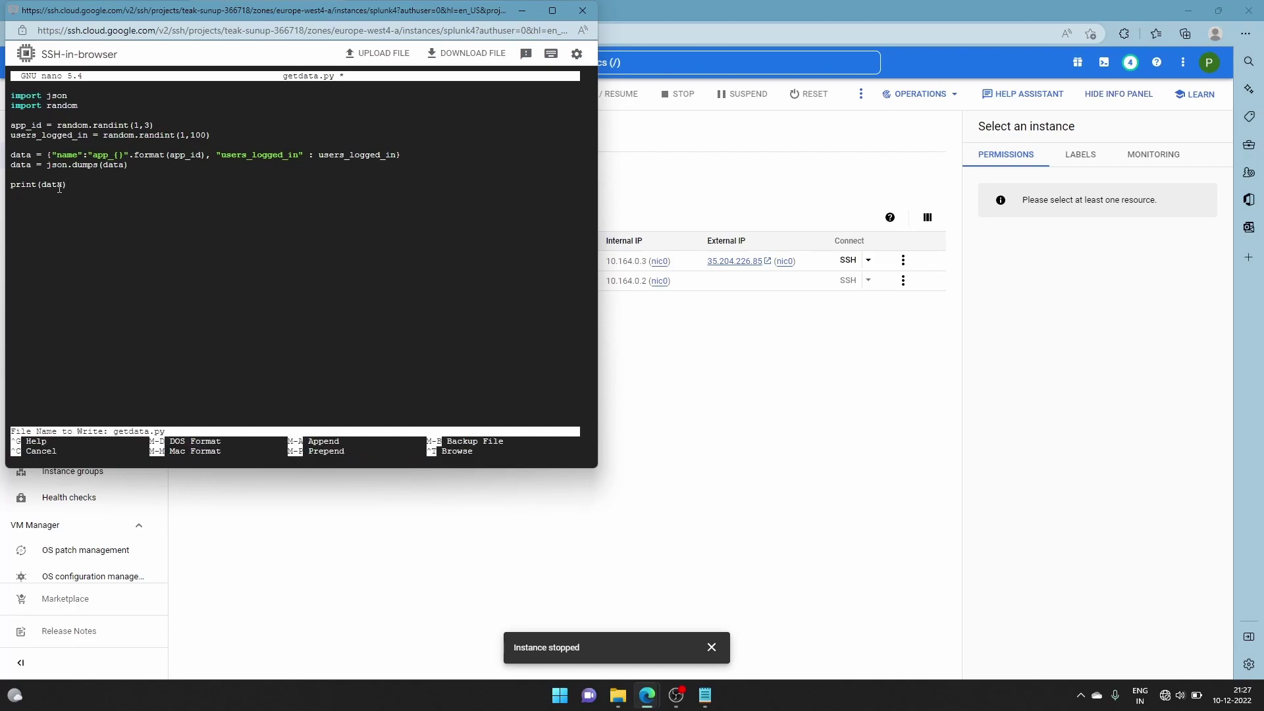
{"action": "key", "text": "Return"}
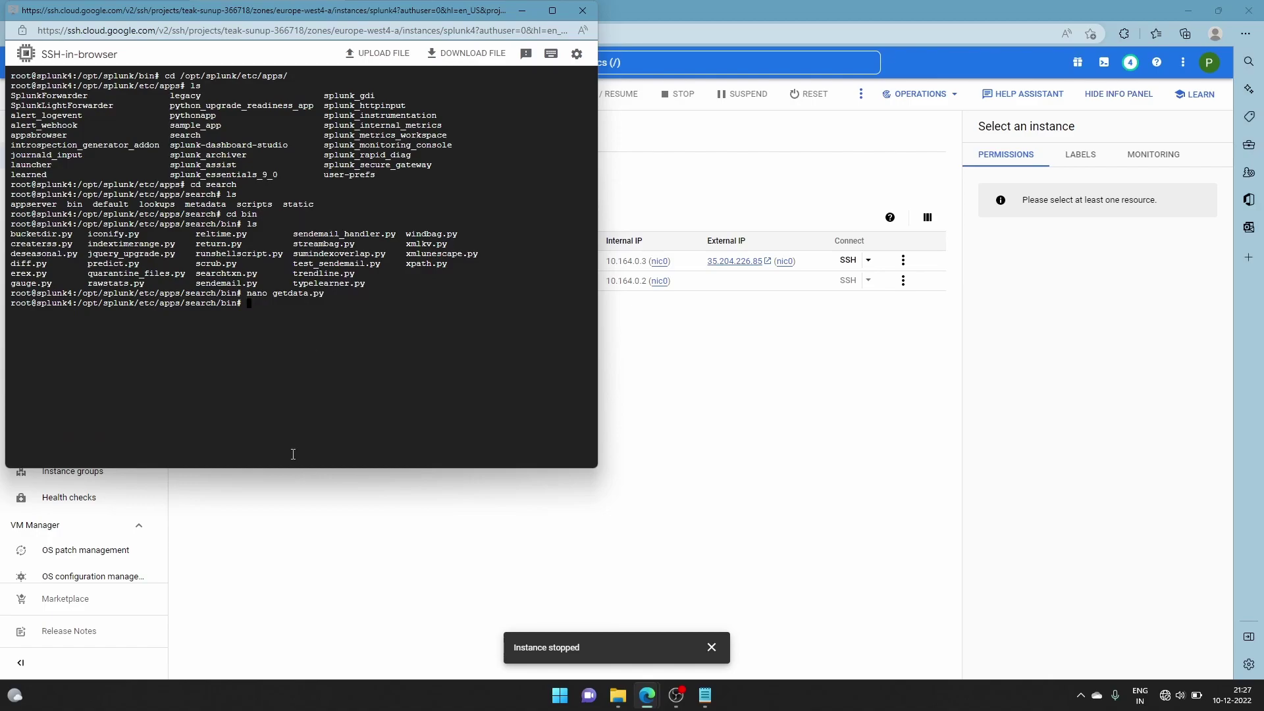
Sign in to Splunk as admin and dismiss the browser's save-password offer
{"action": "left_click", "coordinate": [719, 393]}
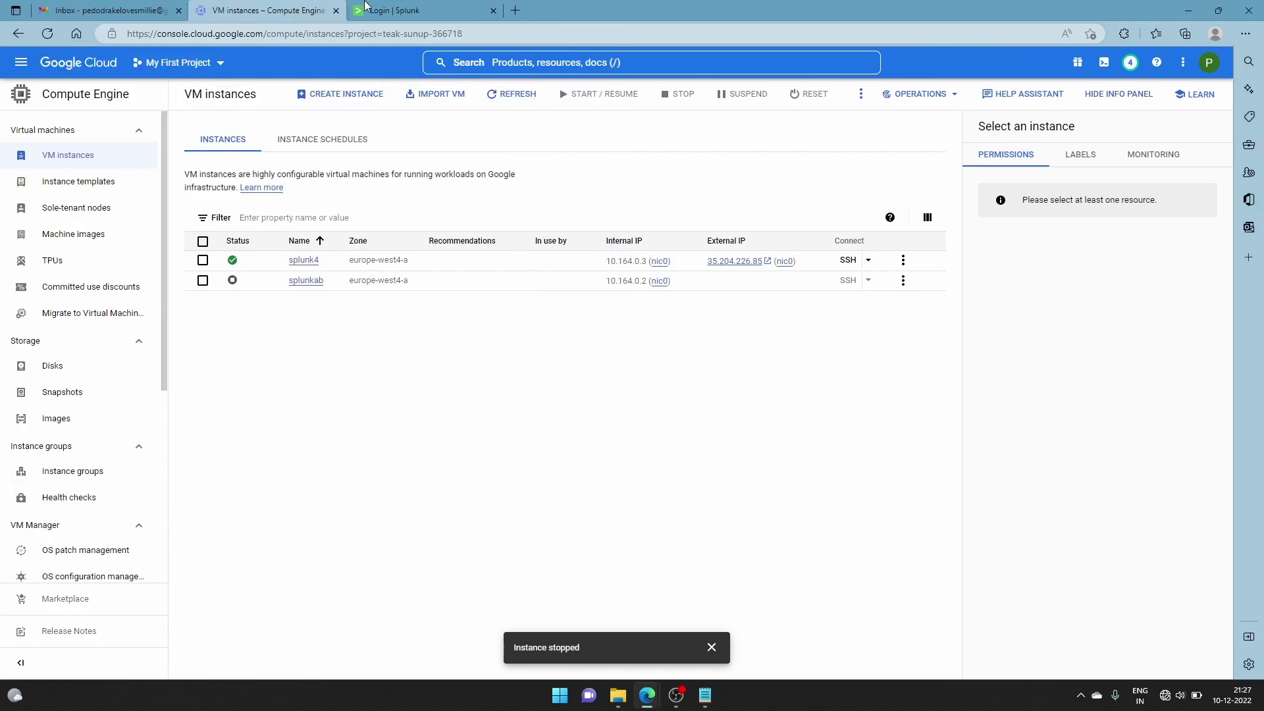
{"action": "left_click", "coordinate": [414, 11]}
{"action": "type", "text": "admin"}
{"action": "left_click", "coordinate": [595, 250]}
{"action": "type", "text": "*"}
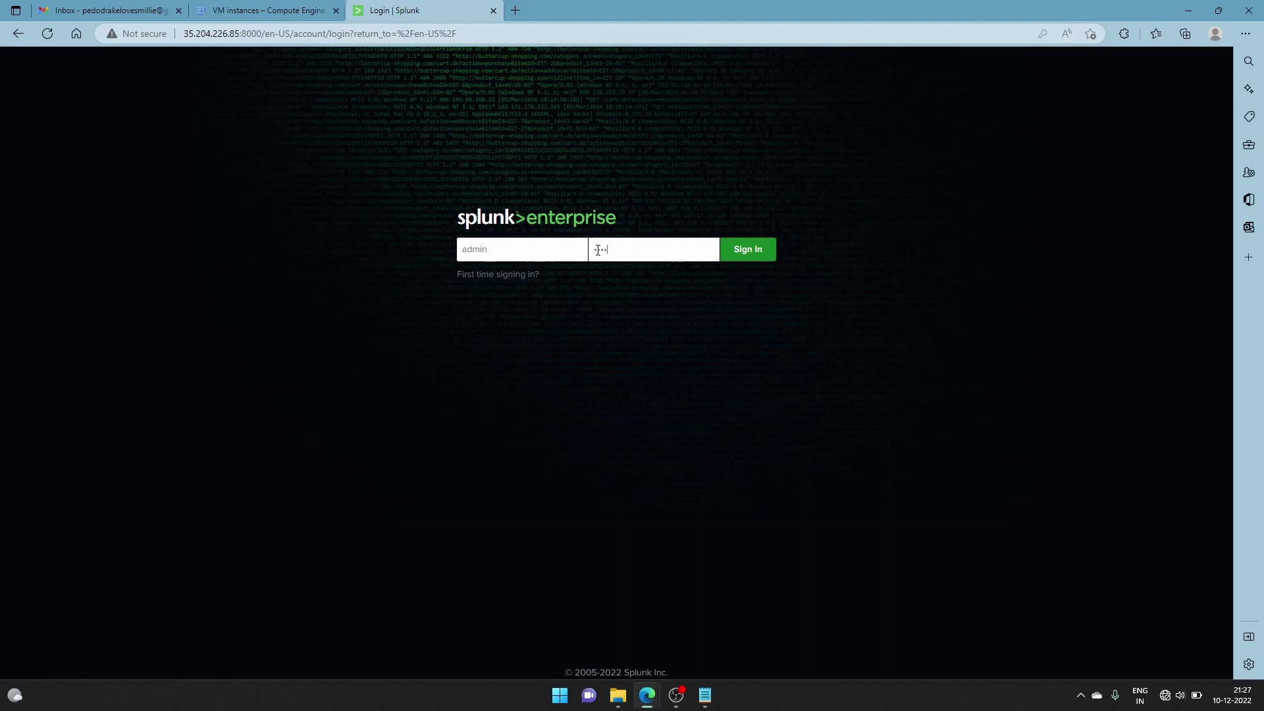
{"action": "key", "text": "Return"}
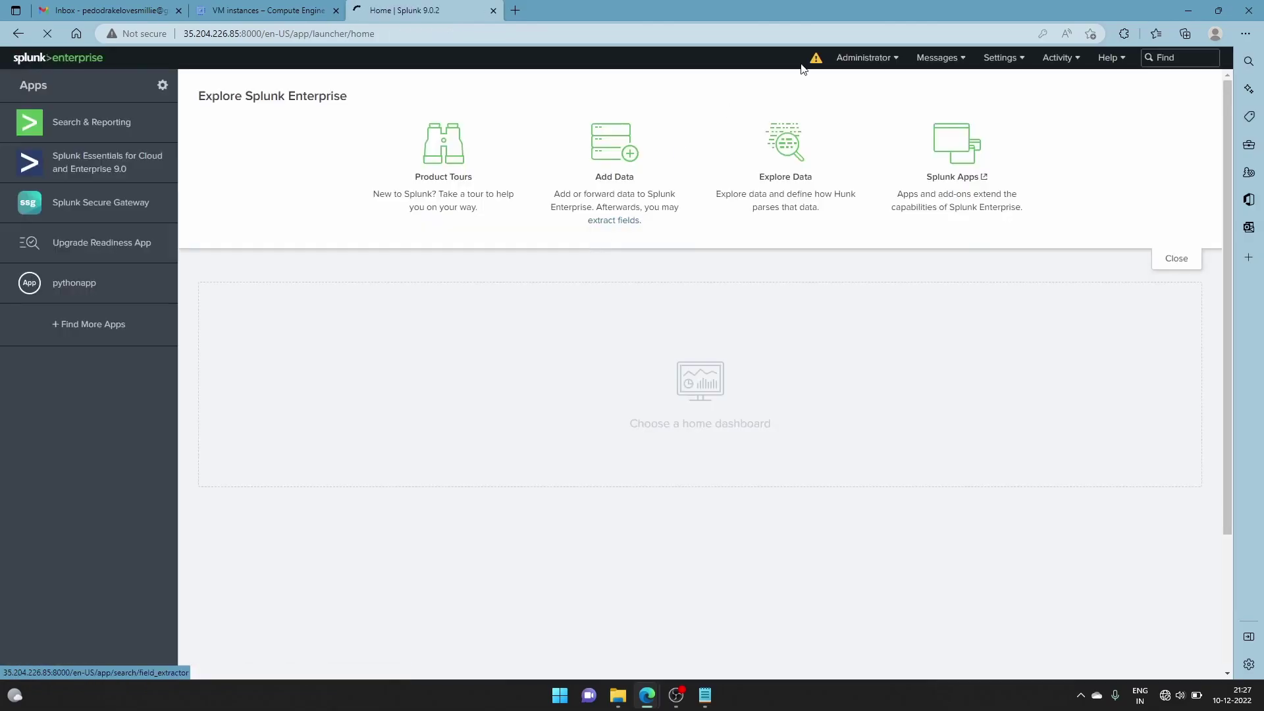
{"action": "left_click", "coordinate": [1095, 53]}
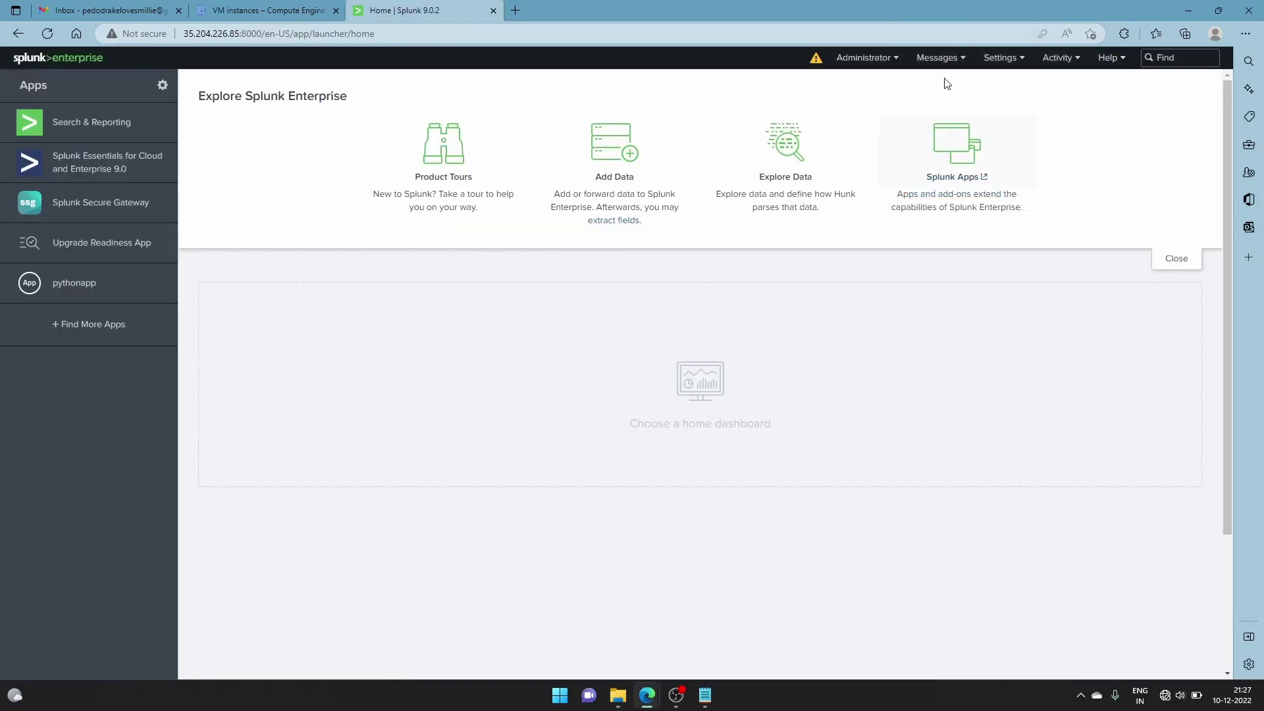
Go to Settings > Data inputs and add a new Scripts input
{"action": "left_click", "coordinate": [1001, 58]}
{"action": "left_click", "coordinate": [1081, 110]}
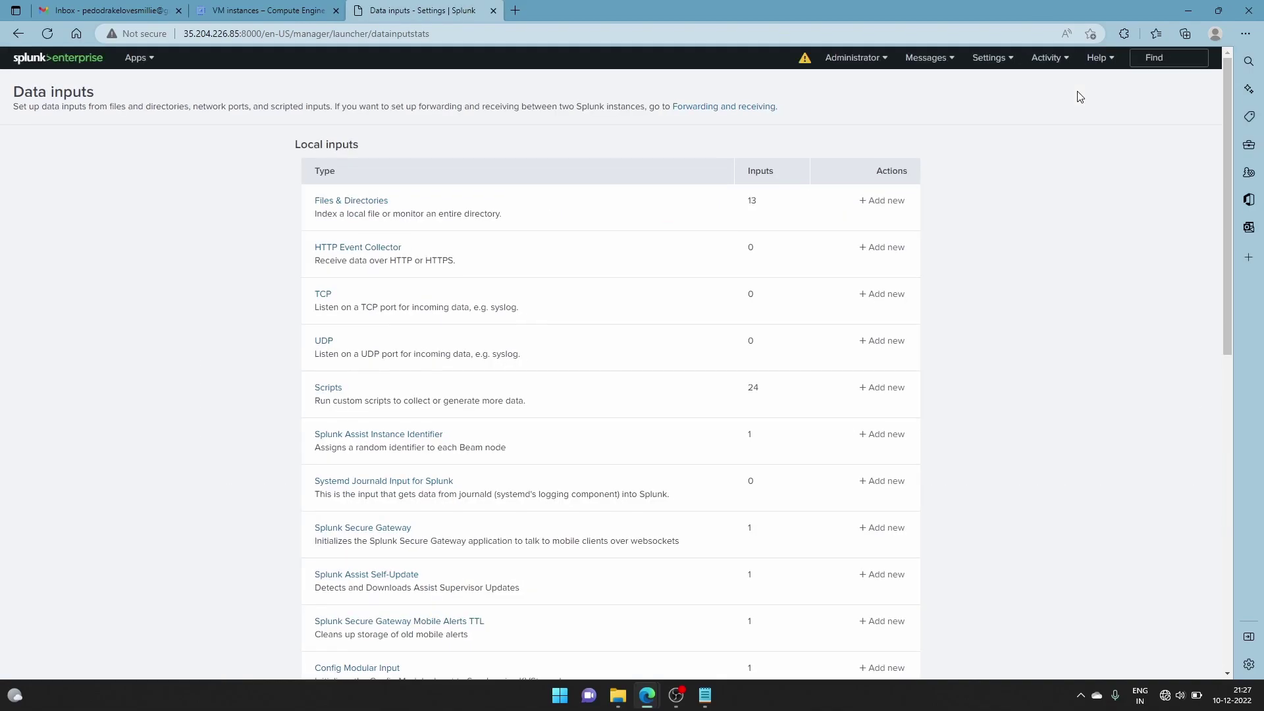
{"action": "left_click", "coordinate": [905, 391]}
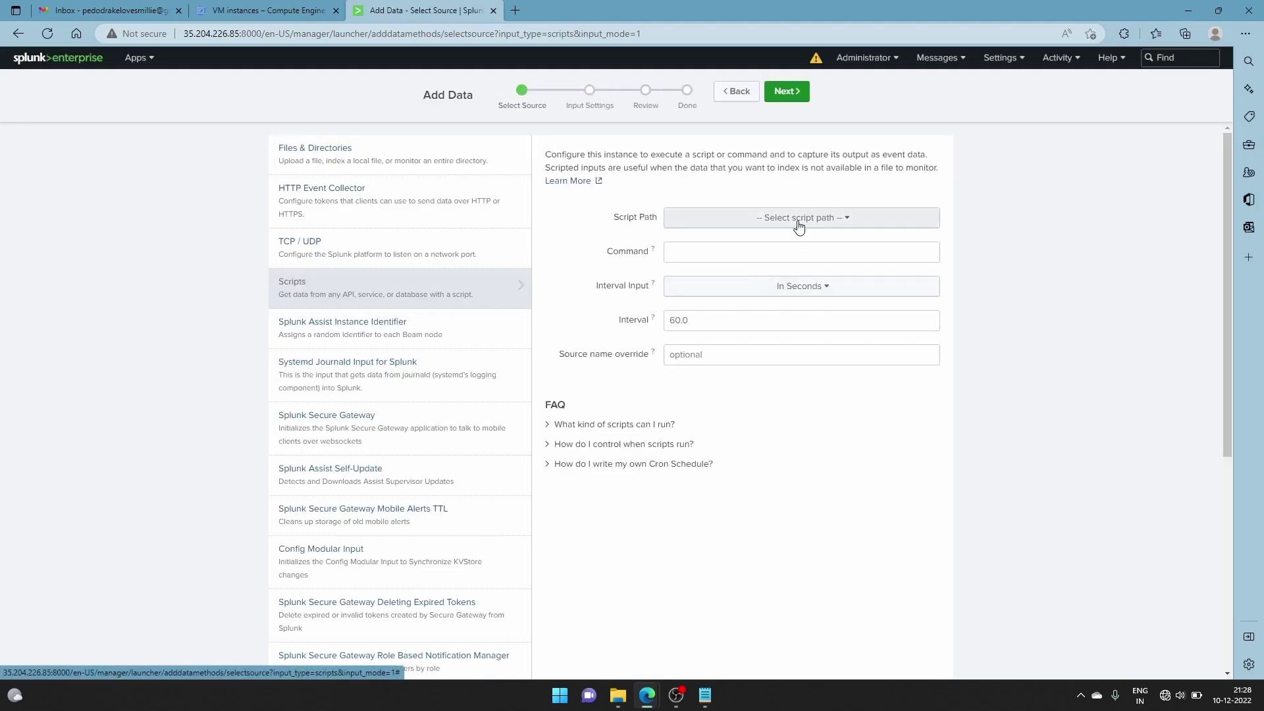
Choose script path $SPLUNK_HOME/etc/apps/search/bin and script name getdata.py
{"action": "left_click", "coordinate": [799, 224]}
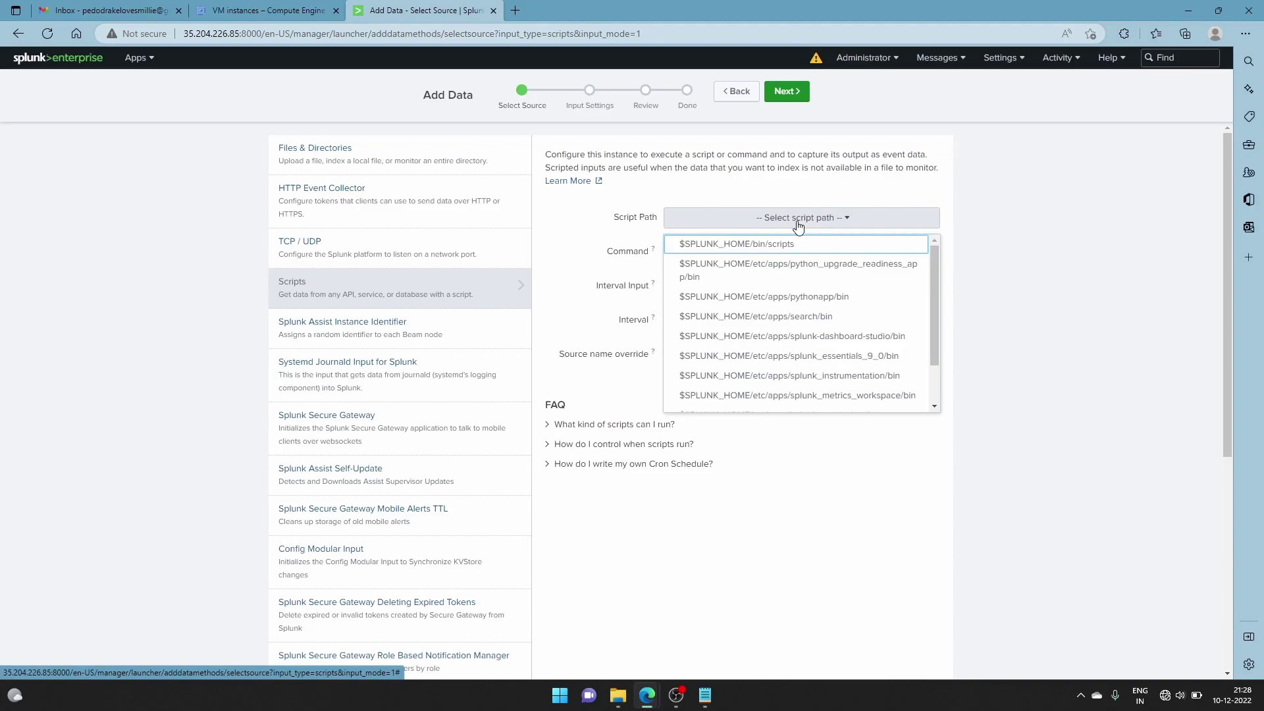
{"action": "left_click", "coordinate": [784, 318]}
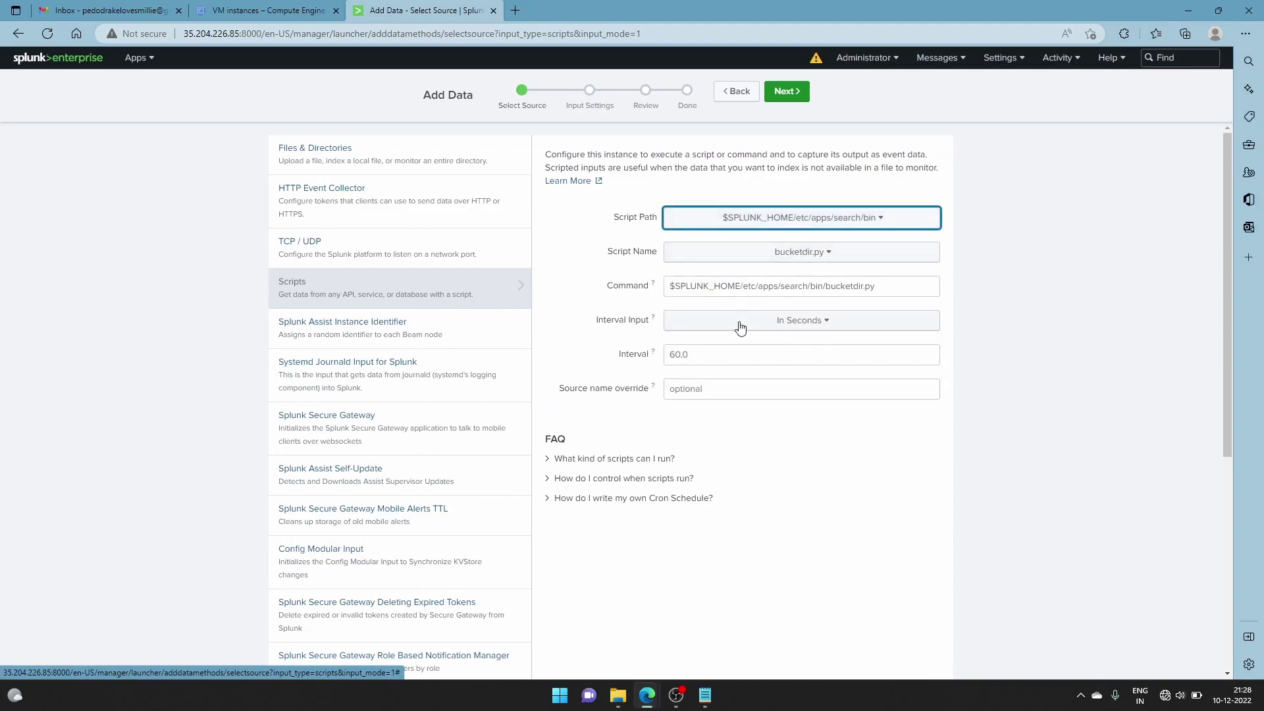
{"action": "mouse_move", "coordinate": [633, 705]}
{"action": "left_click", "coordinate": [678, 643]}
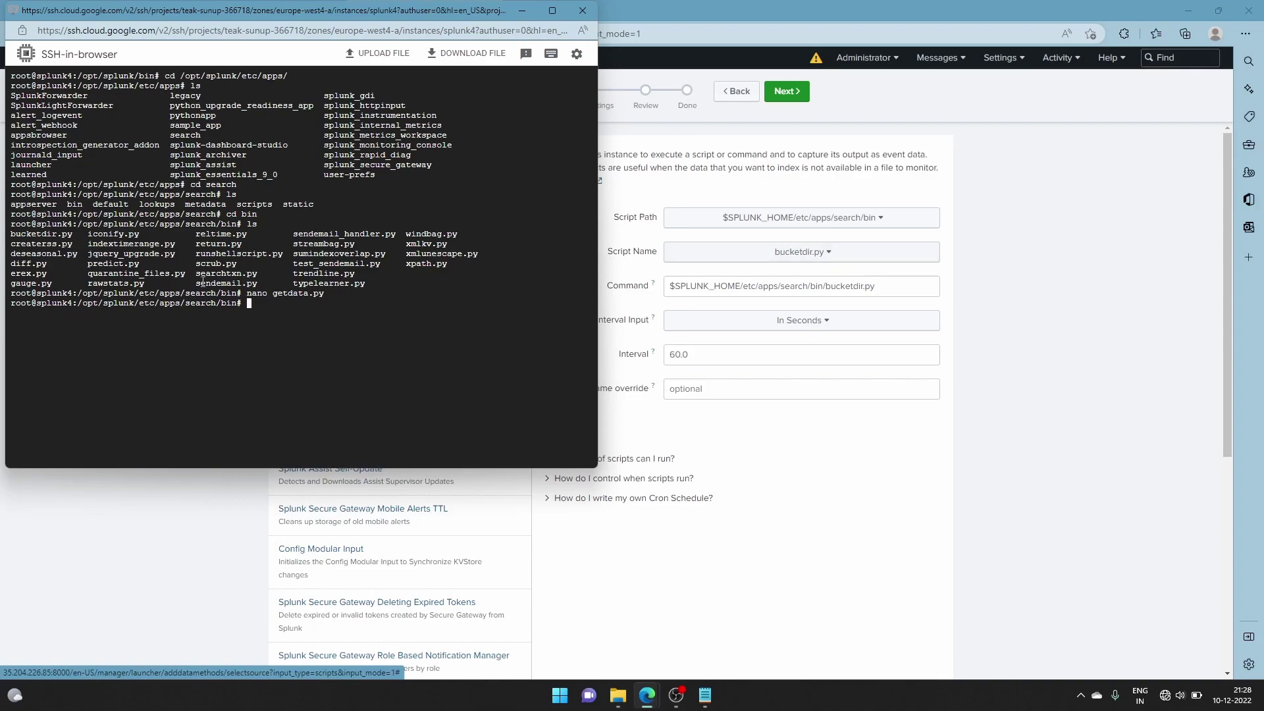
{"action": "left_click", "coordinate": [729, 253]}
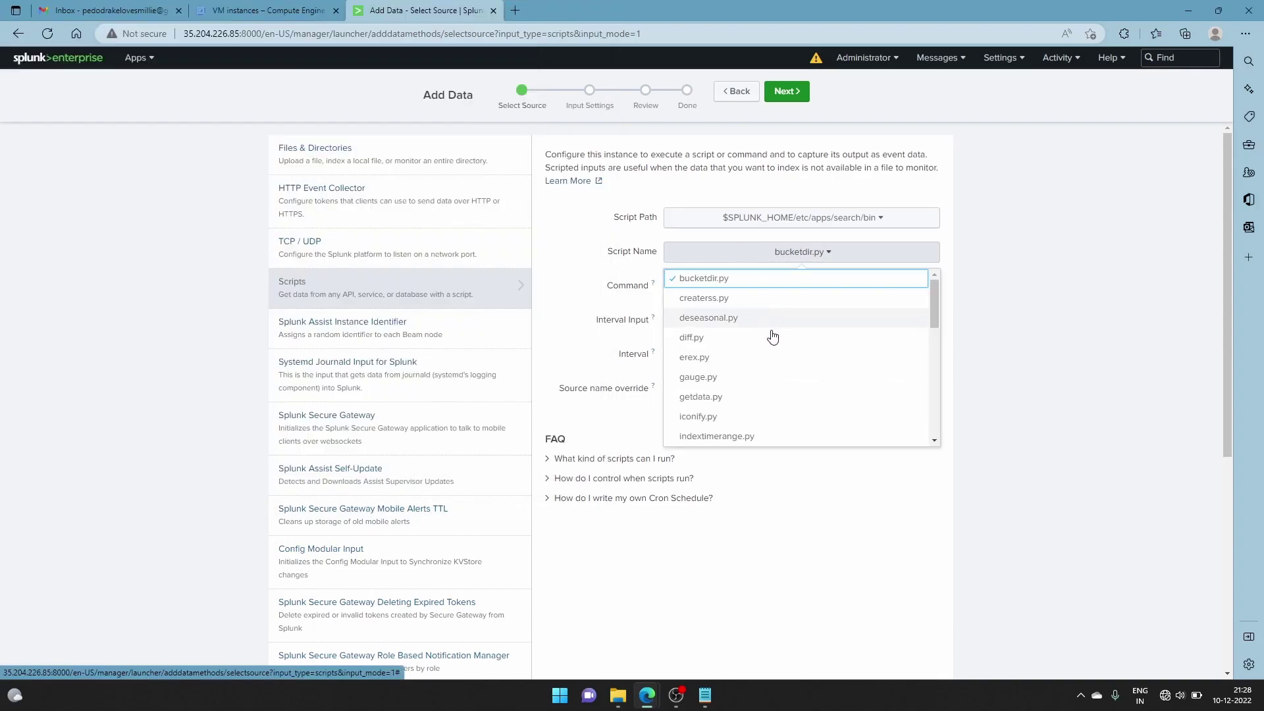
{"action": "left_click", "coordinate": [744, 400]}
{"action": "left_click", "coordinate": [688, 646]}
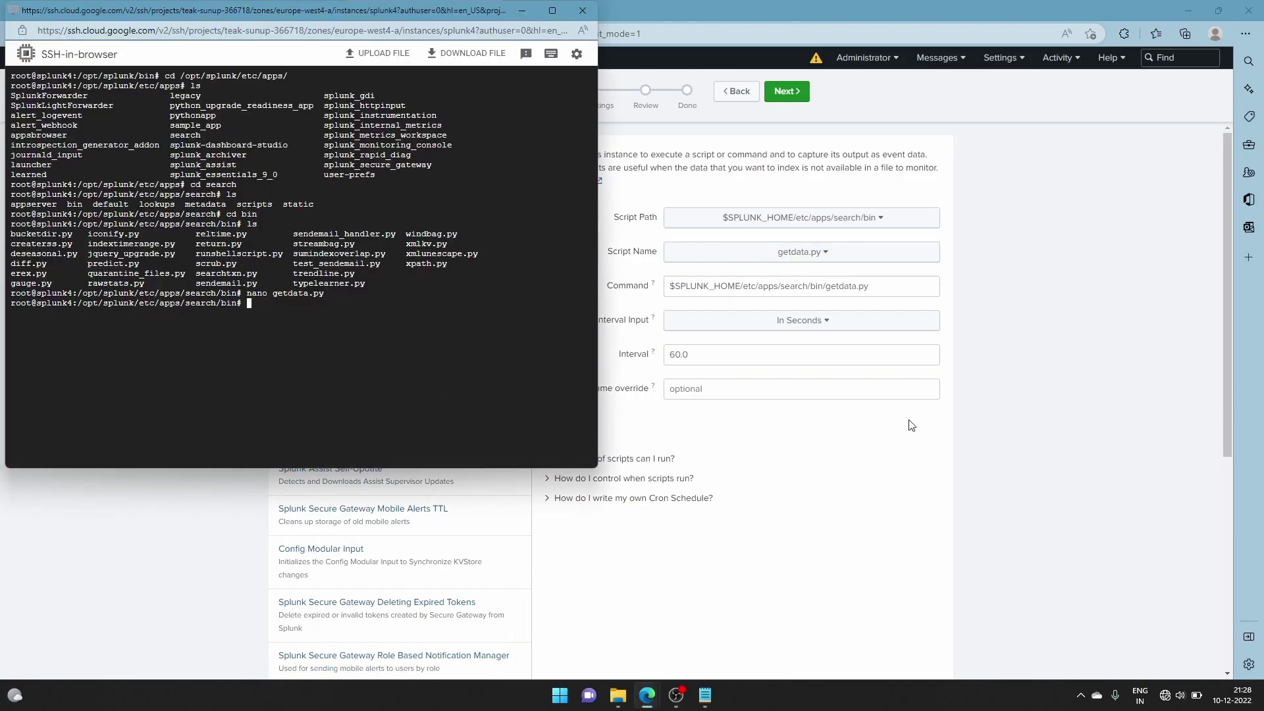
{"action": "left_click", "coordinate": [917, 459]}
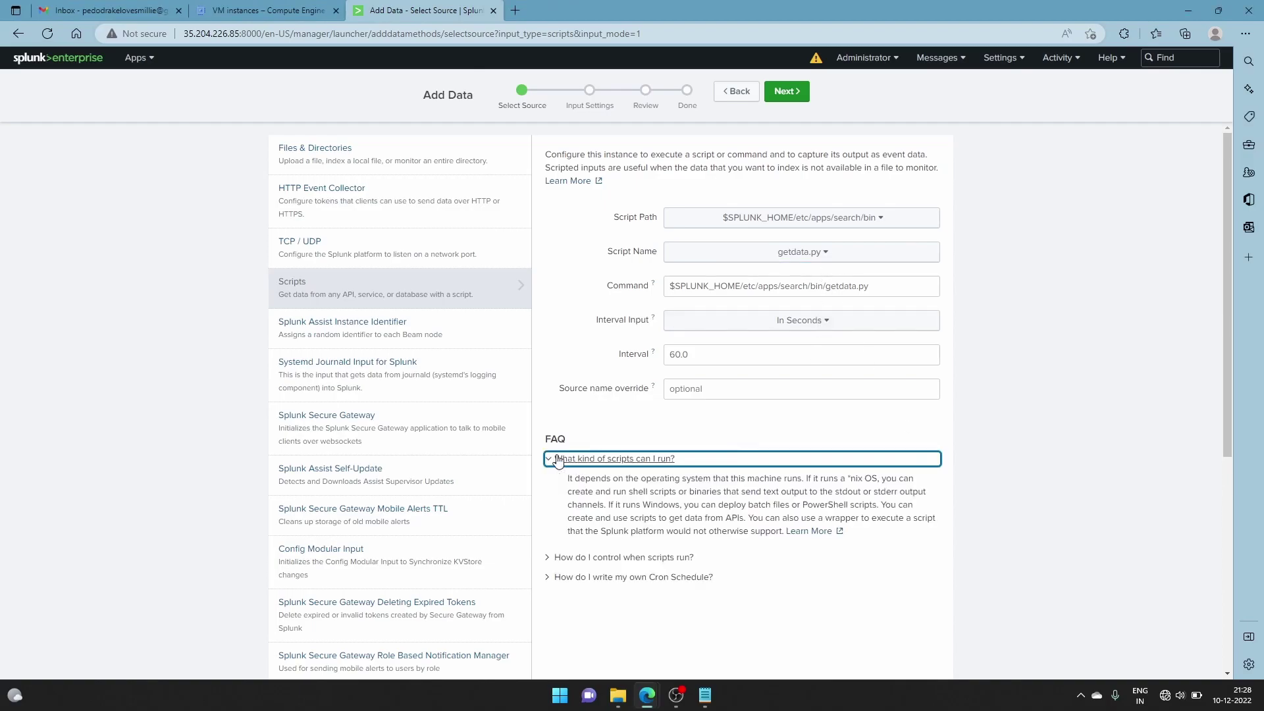
Change the interval from 60 to 10 seconds and continue to Input Settings
{"action": "left_click", "coordinate": [701, 353]}
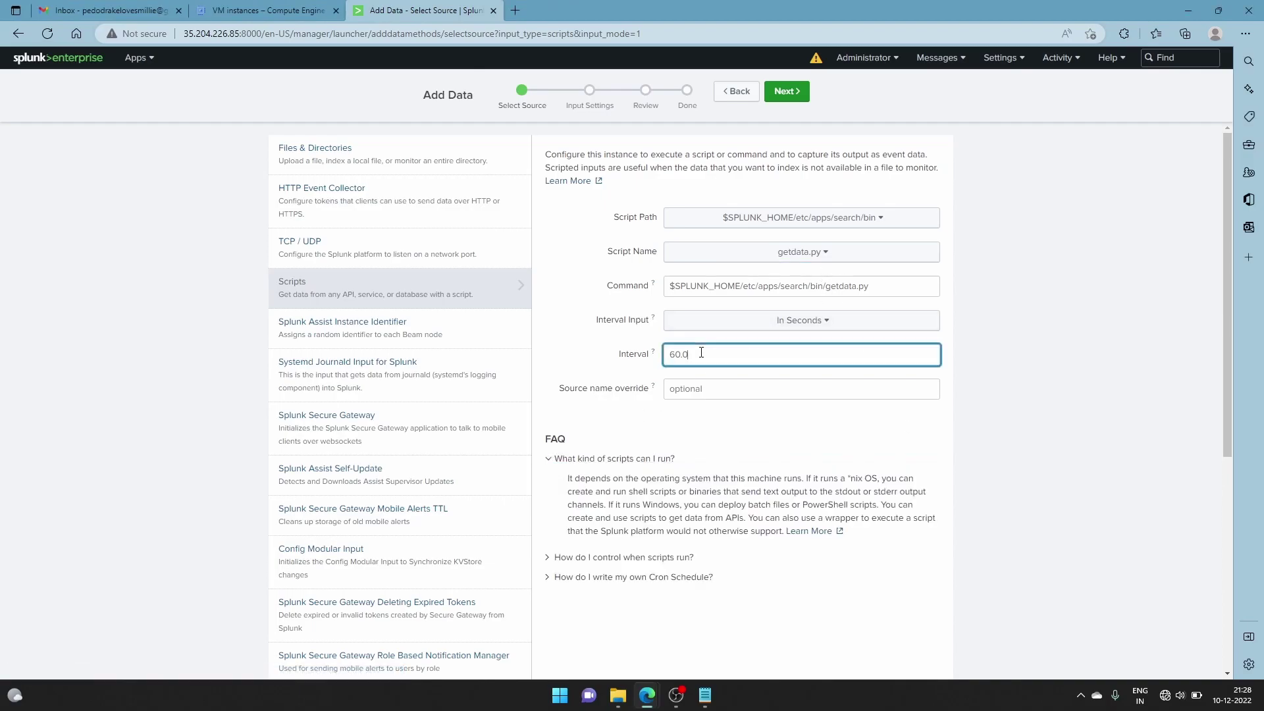
{"action": "key", "text": "BackSpace"}
{"action": "key", "text": "BackSpace"}
{"action": "key", "text": "BackSpace"}
{"action": "key", "text": "BackSpace"}
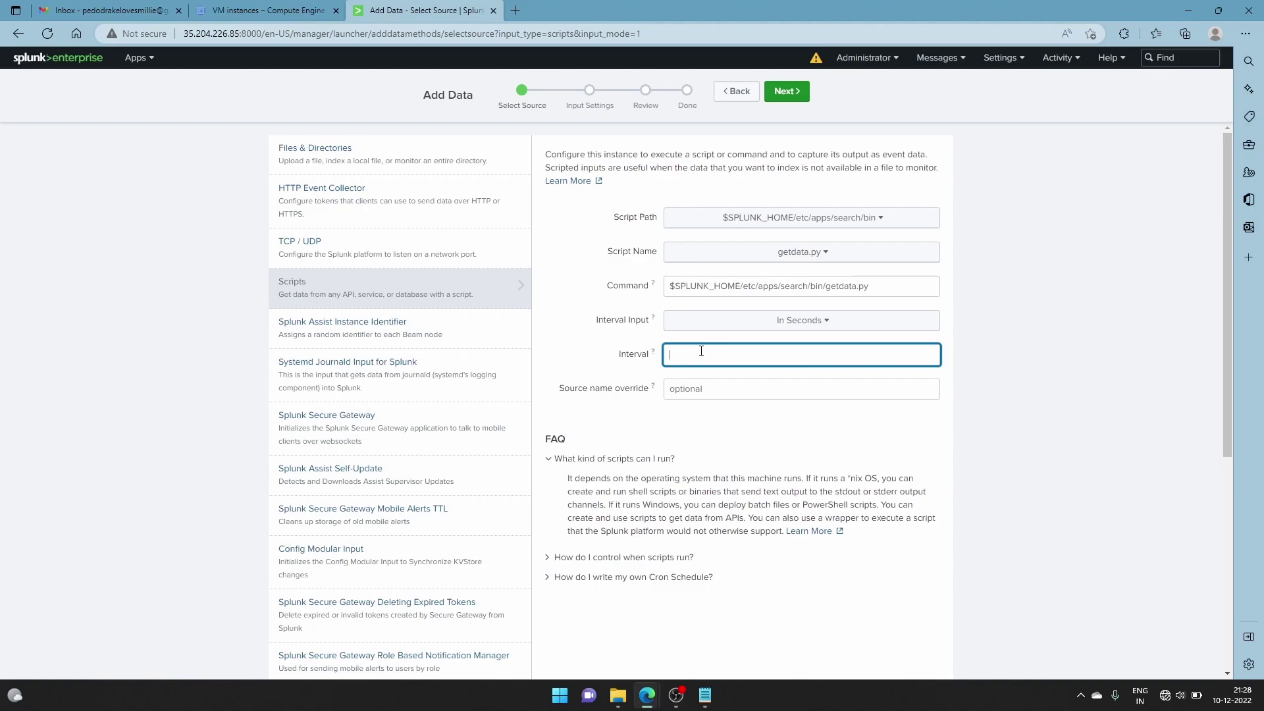
{"action": "type", "text": "10"}
{"action": "left_click", "coordinate": [799, 100]}
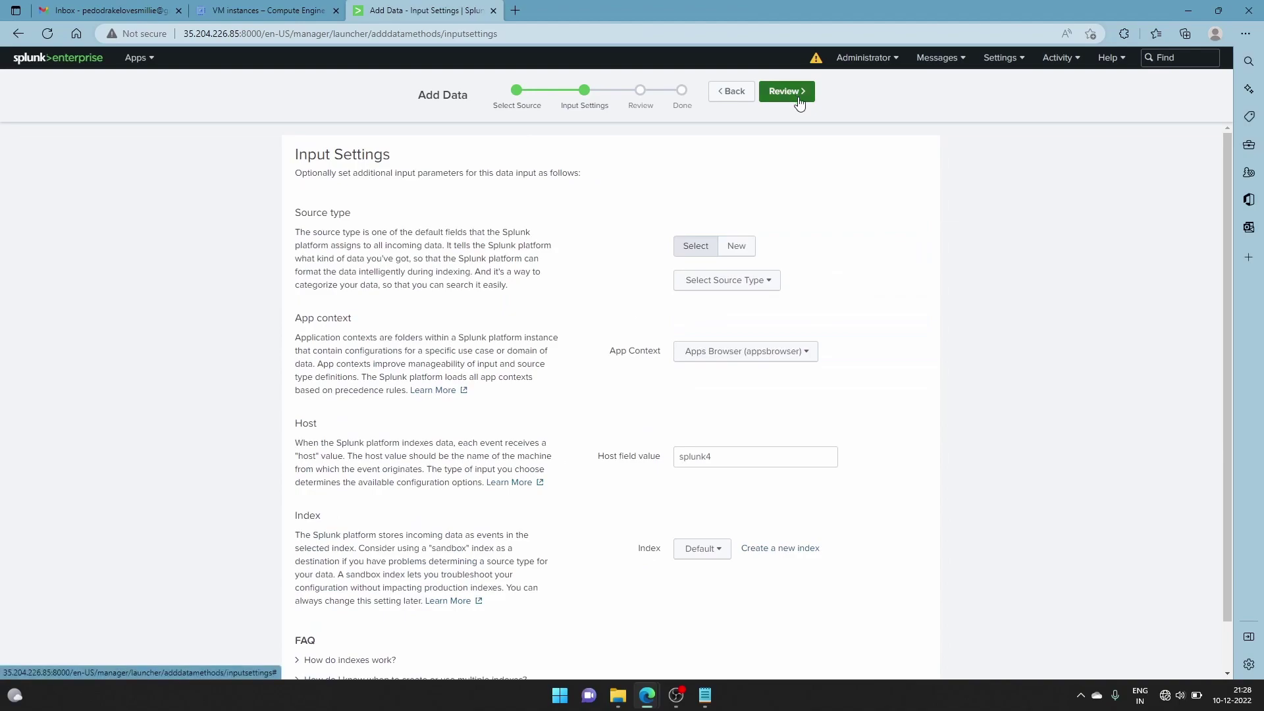
Set the source type to _json and the index to main
{"action": "left_click", "coordinate": [744, 281]}
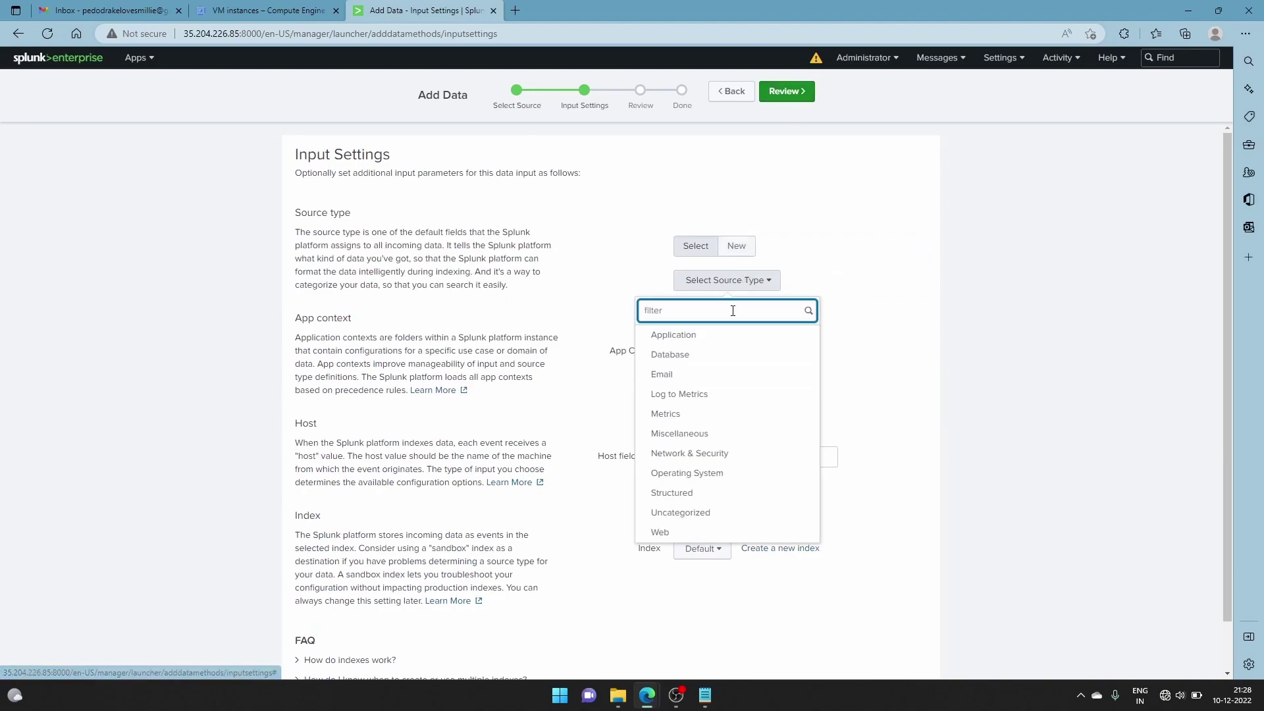
{"action": "type", "text": "_"}
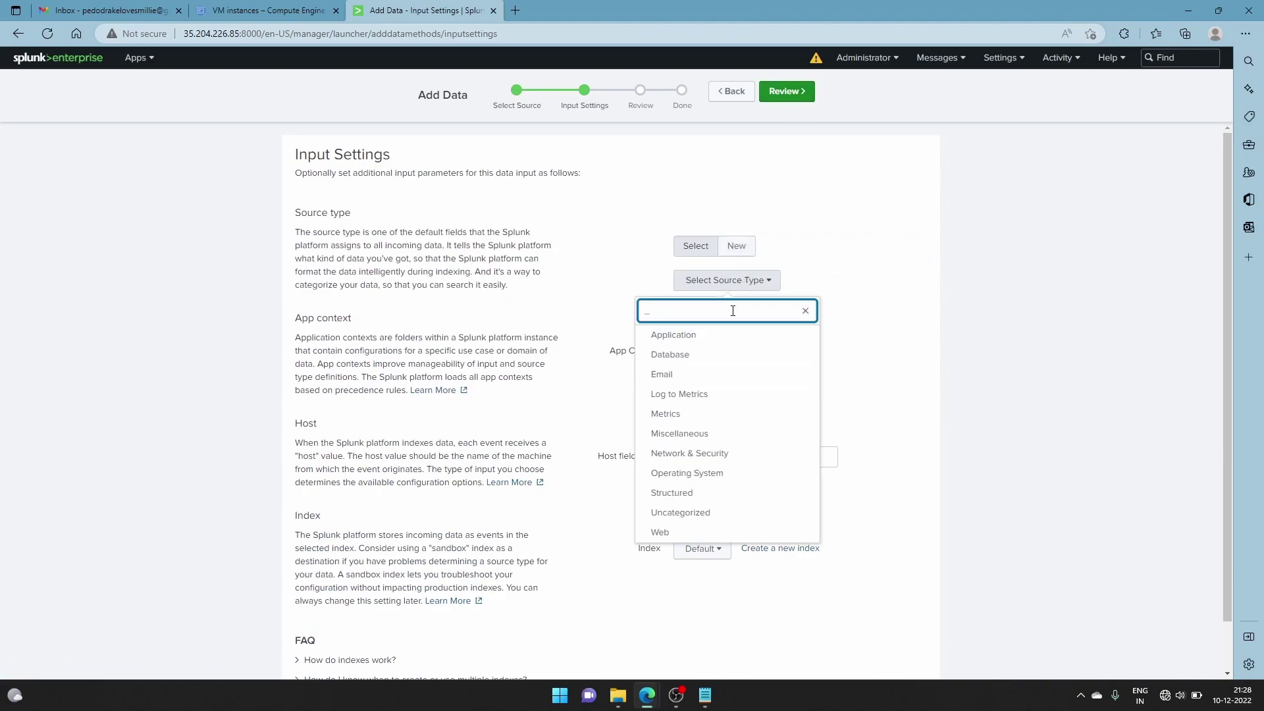
{"action": "type", "text": "jso"}
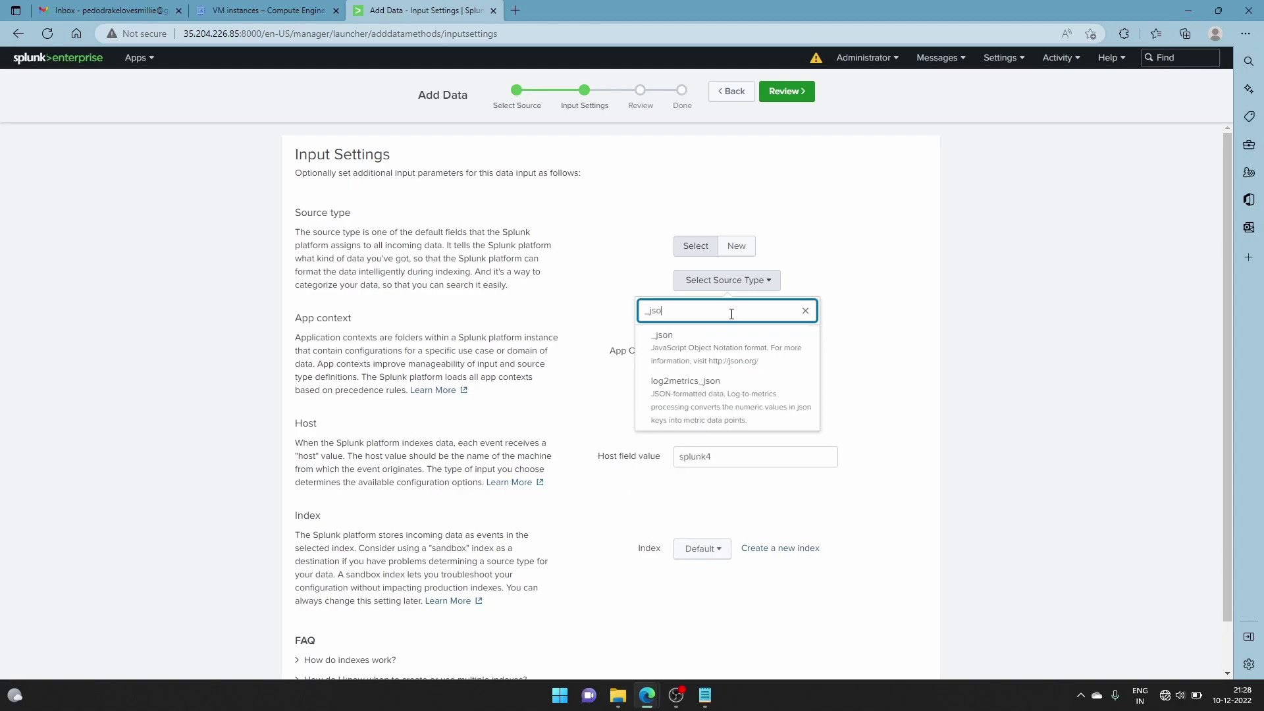
{"action": "left_click", "coordinate": [729, 348]}
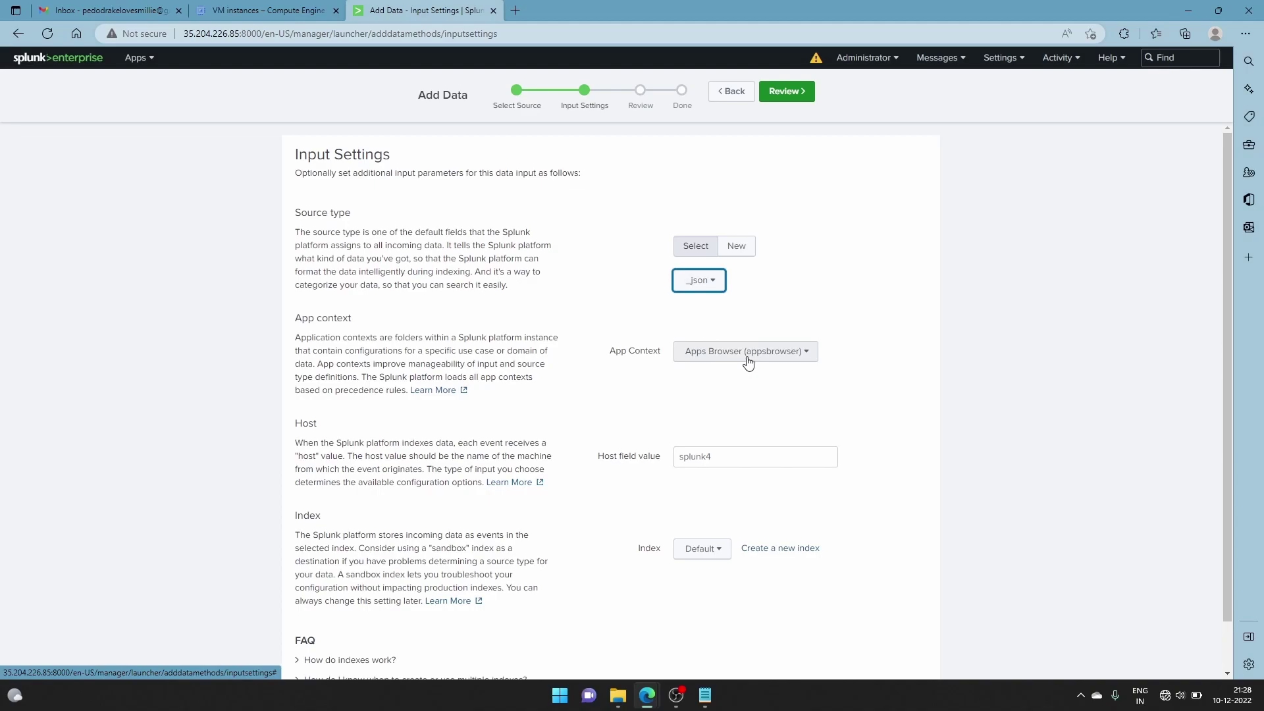
{"action": "scroll", "coordinate": [757, 434], "scroll_direction": "down", "scroll_amount": 2}
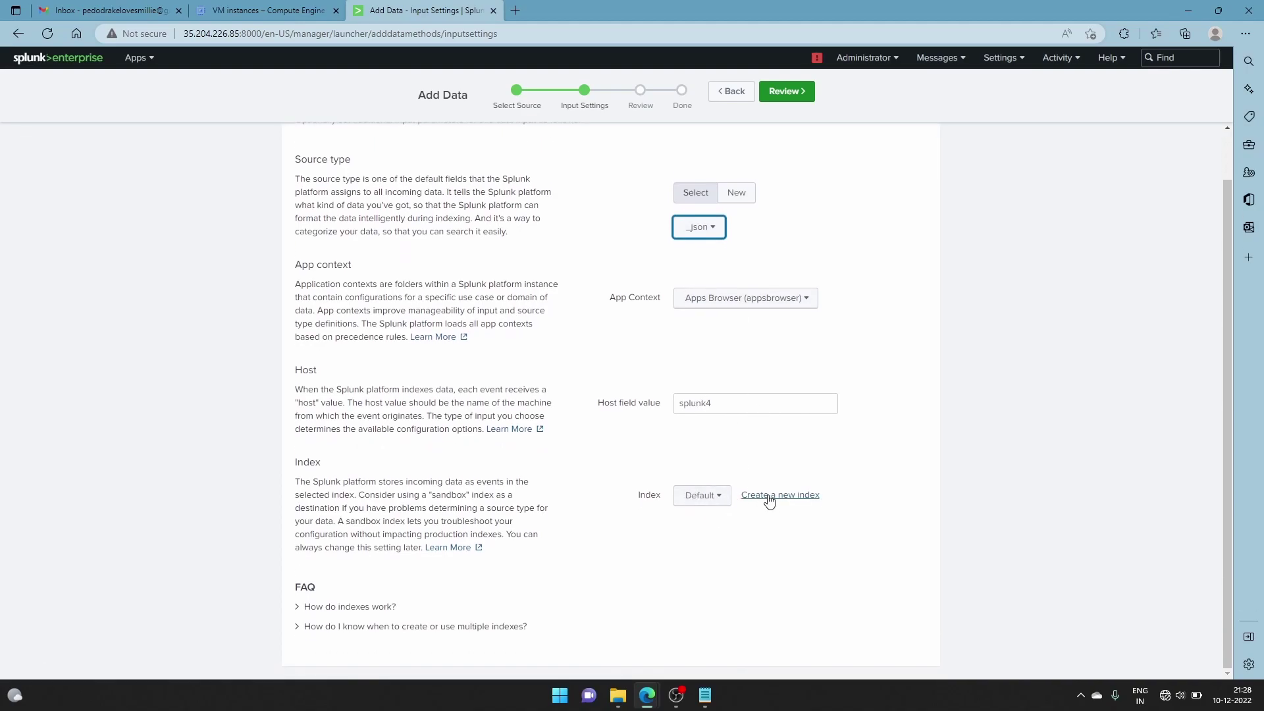
{"action": "left_click", "coordinate": [702, 503]}
{"action": "left_click", "coordinate": [706, 561]}
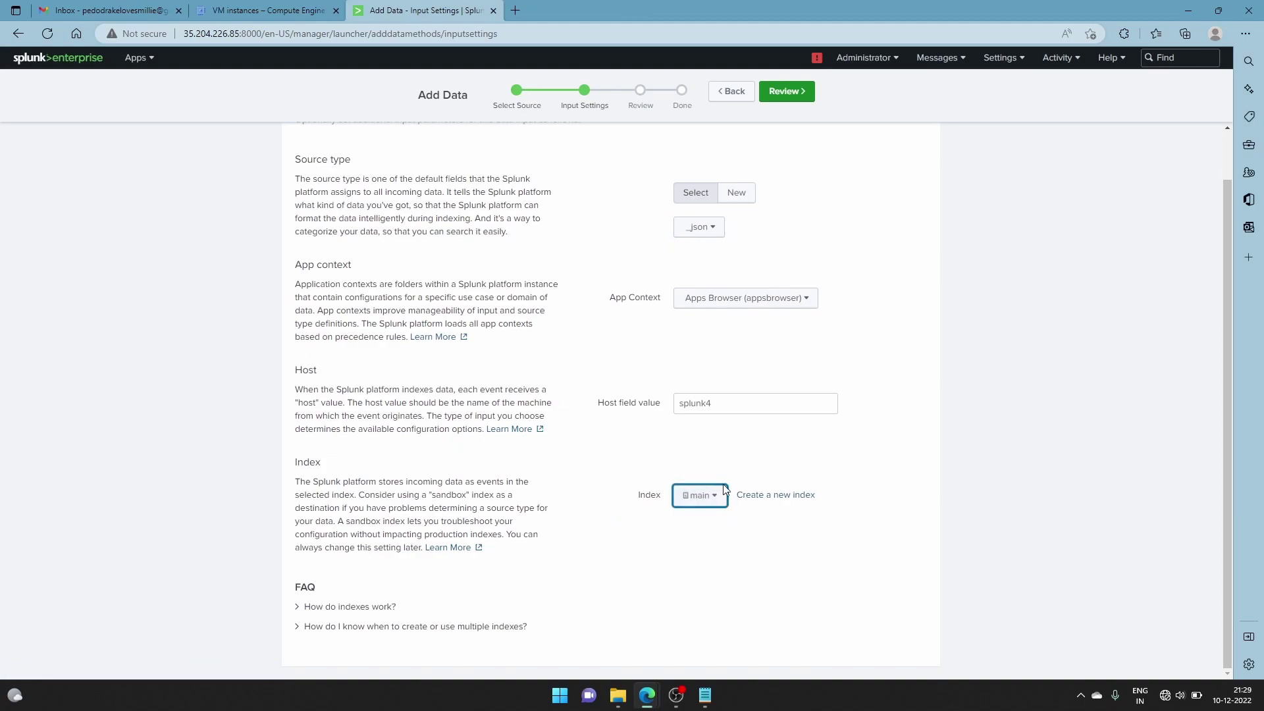
Review the input settings, close the Splunkd health report, and submit the input
{"action": "left_click", "coordinate": [796, 98]}
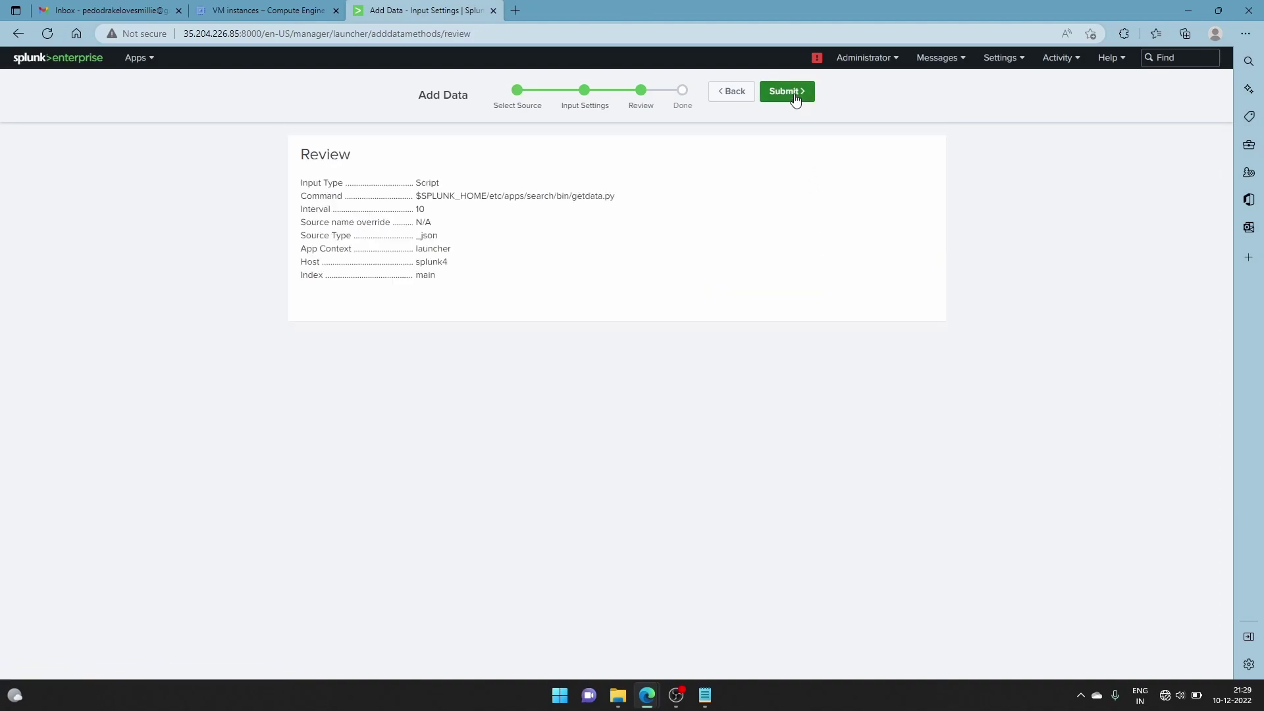
{"action": "left_click", "coordinate": [818, 57]}
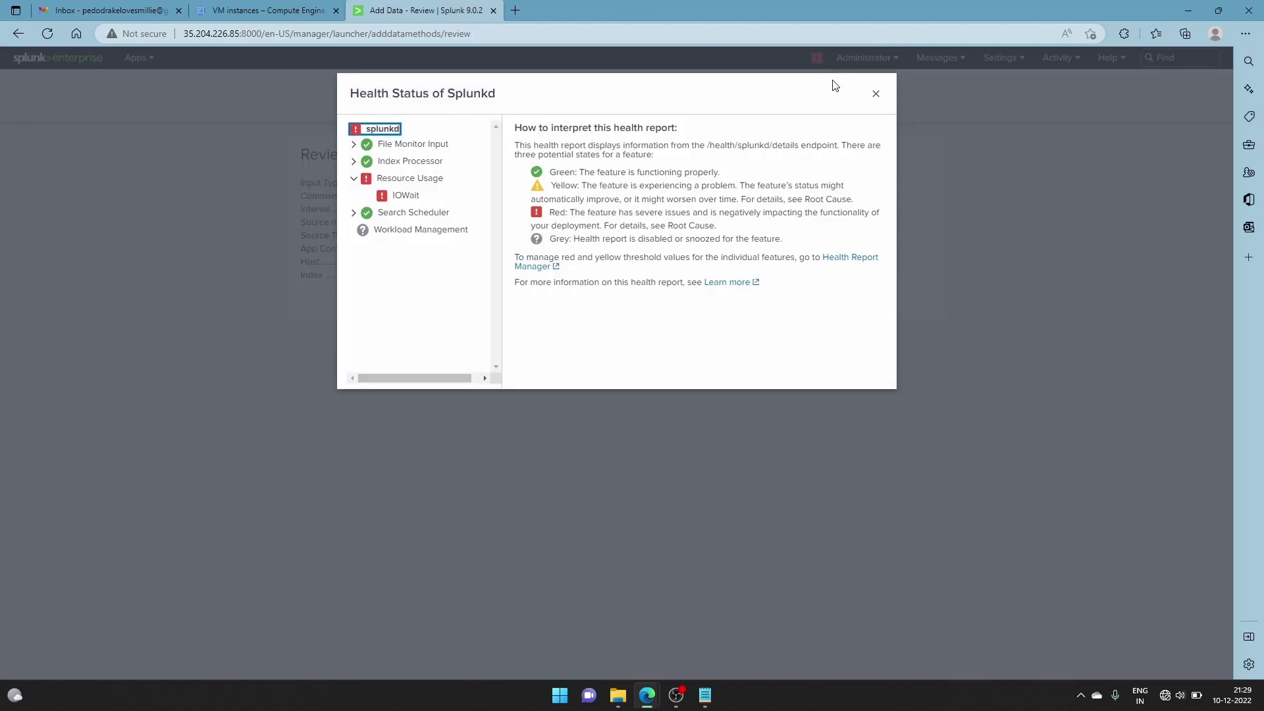
{"action": "left_click", "coordinate": [876, 94]}
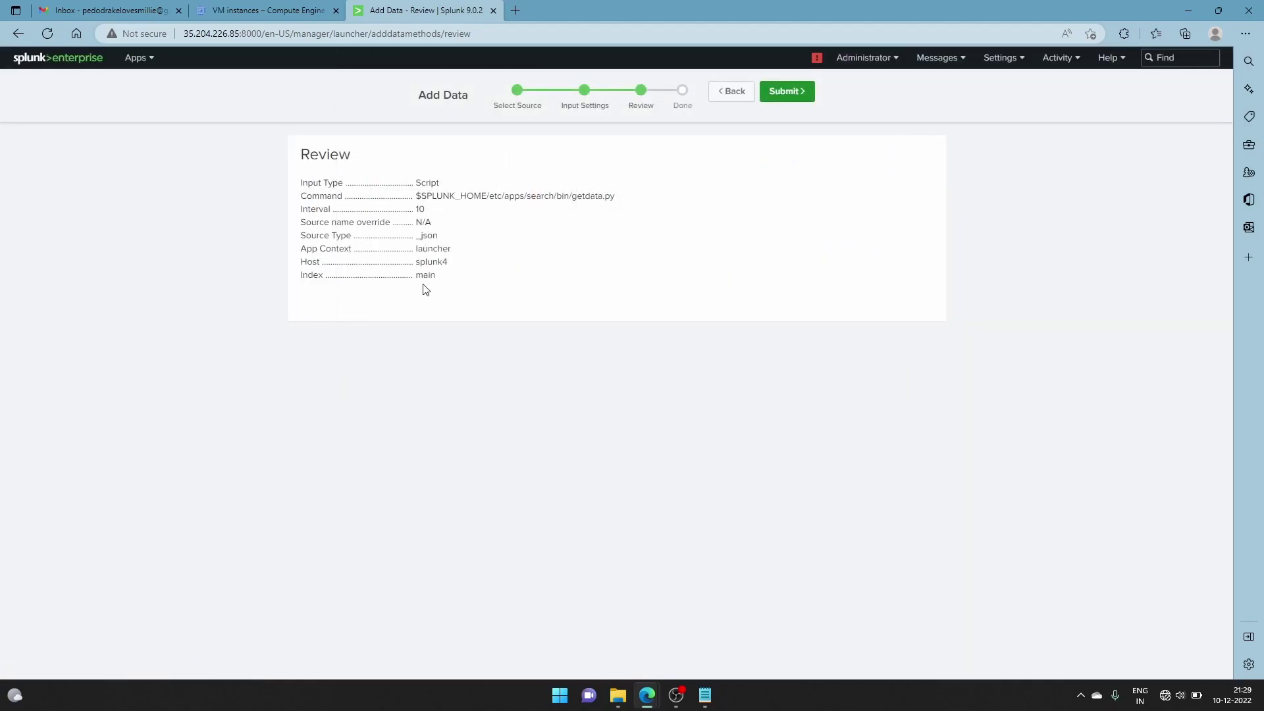
{"action": "left_click", "coordinate": [788, 92]}
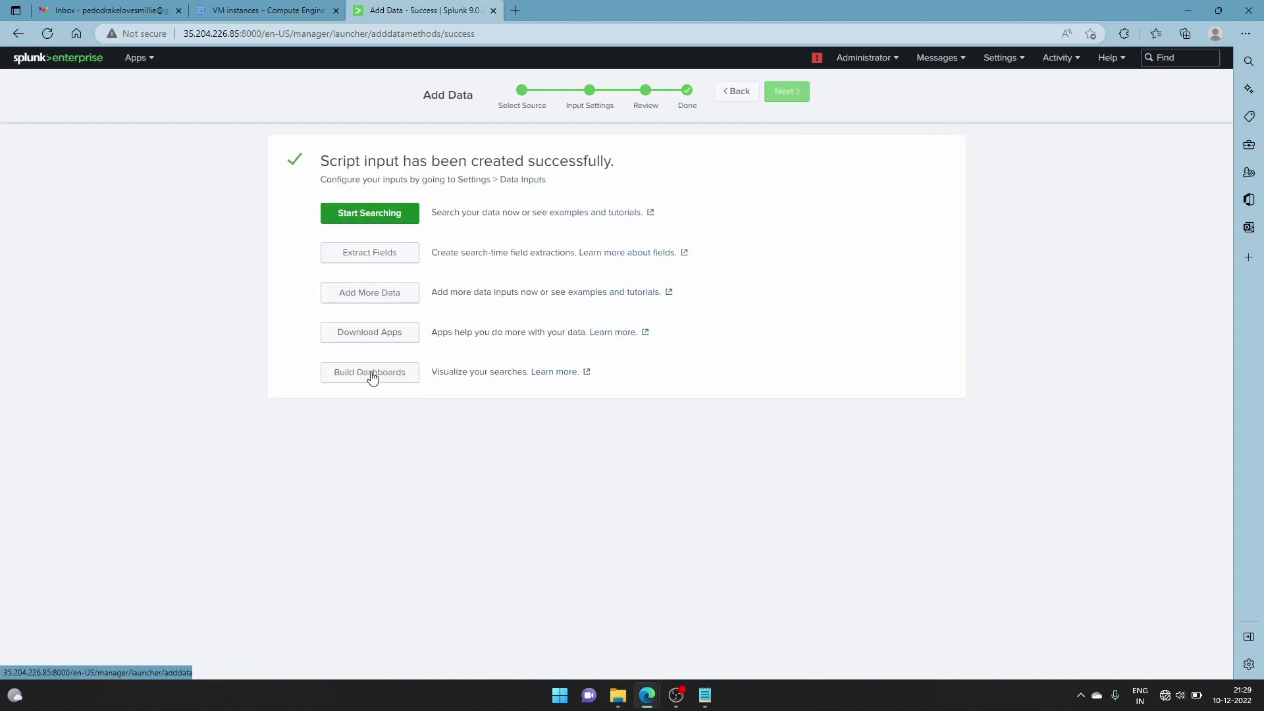
Run python3 getdata.py, getting {"name": "app_2", "users_logged_in": 64}, then hide the terminal
{"action": "mouse_move", "coordinate": [647, 695]}
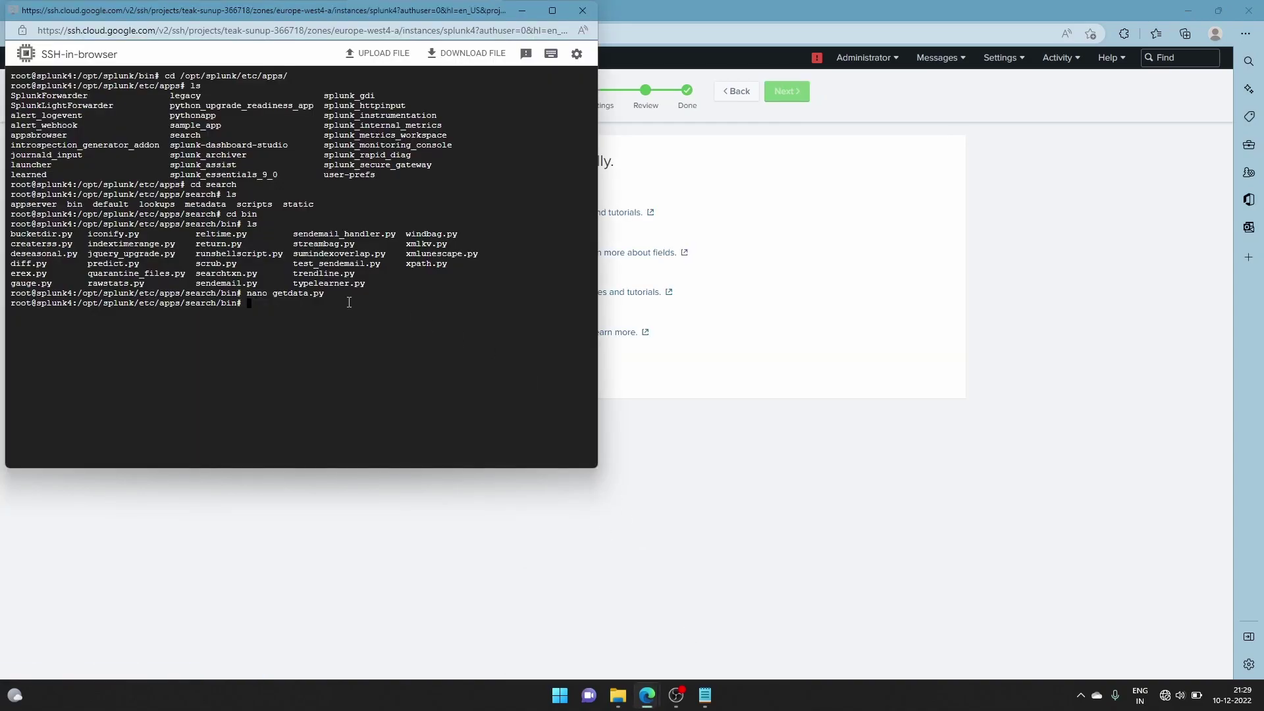
{"action": "key", "text": "Up"}
{"action": "key", "text": "Left"}
{"action": "key", "text": "Left"}
{"action": "key", "text": "Left"}
{"action": "key", "text": "Left"}
{"action": "key", "text": "Left"}
{"action": "key", "text": "Left"}
{"action": "key", "text": "Left"}
{"action": "key", "text": "Left"}
{"action": "key", "text": "Left"}
{"action": "key", "text": "Left"}
{"action": "key", "text": "Left"}
{"action": "key", "text": "BackSpace"}
{"action": "key", "text": "BackSpace"}
{"action": "key", "text": "BackSpace"}
{"action": "key", "text": "BackSpace"}
{"action": "type", "text": "python3"}
{"action": "key", "text": "Return"}
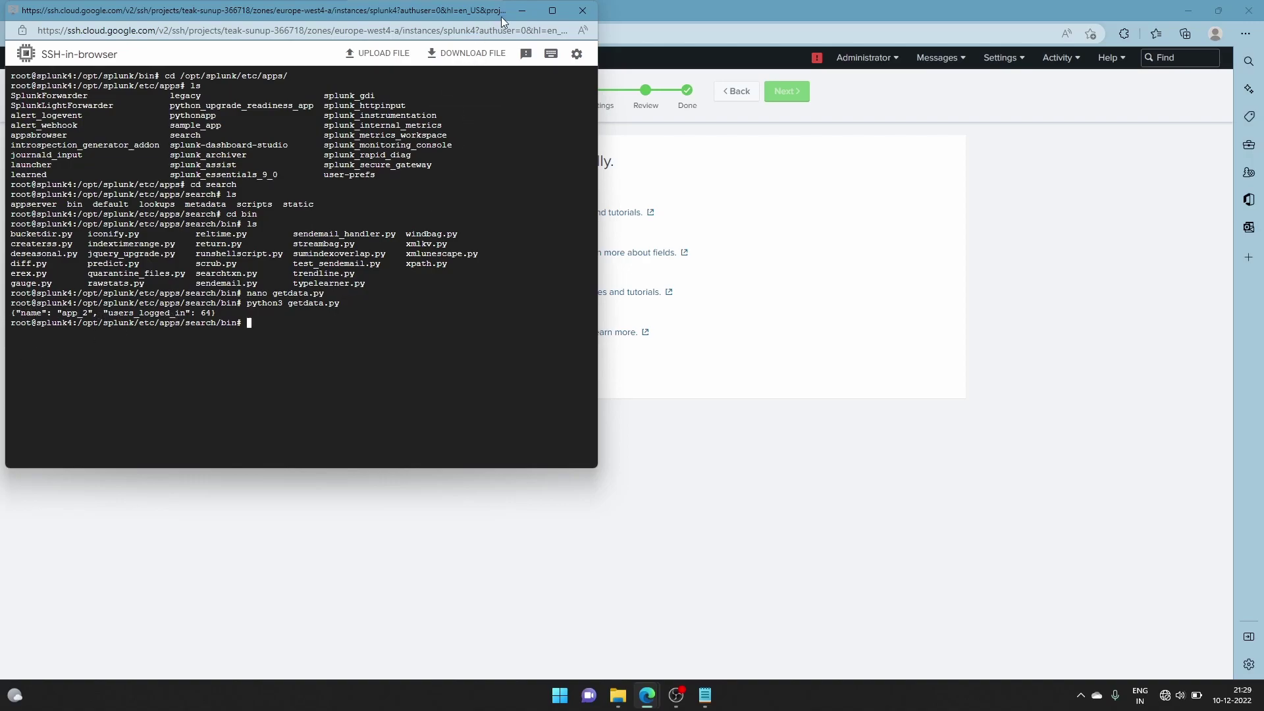
{"action": "left_click", "coordinate": [522, 10]}
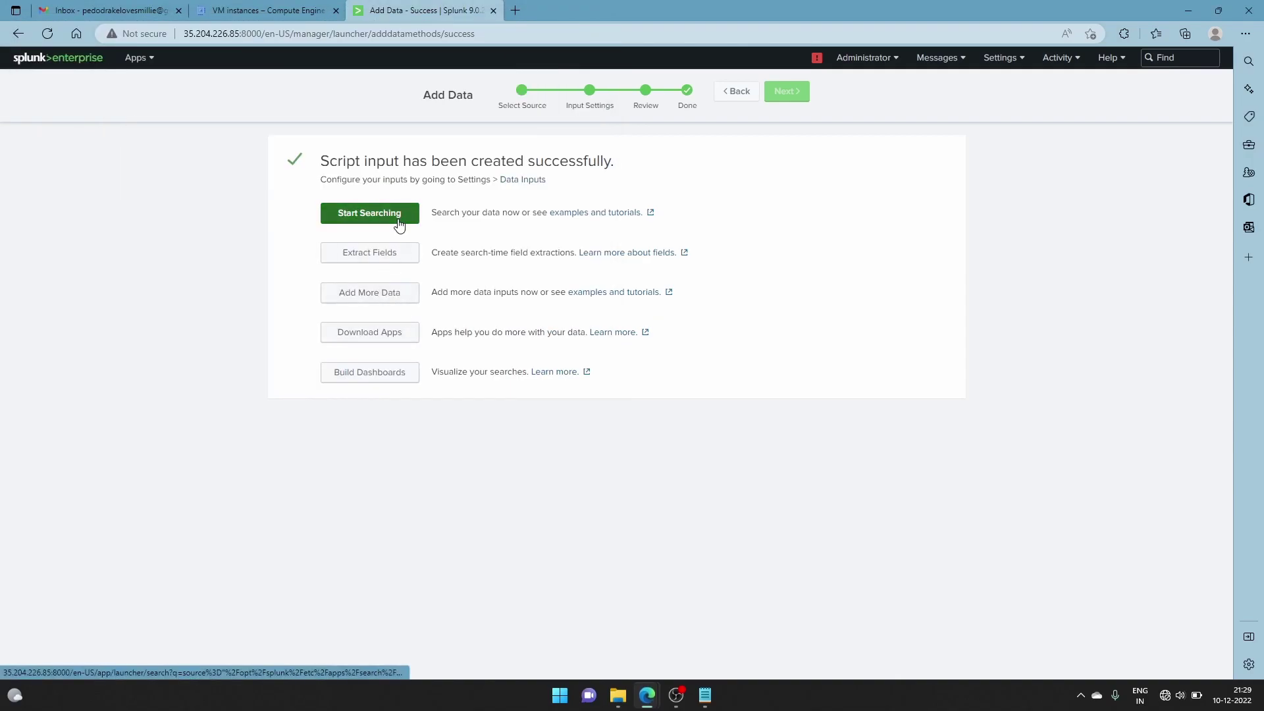
Search the new input's data and rerun until four _json events from getdata.py appear
{"action": "left_click", "coordinate": [399, 220]}
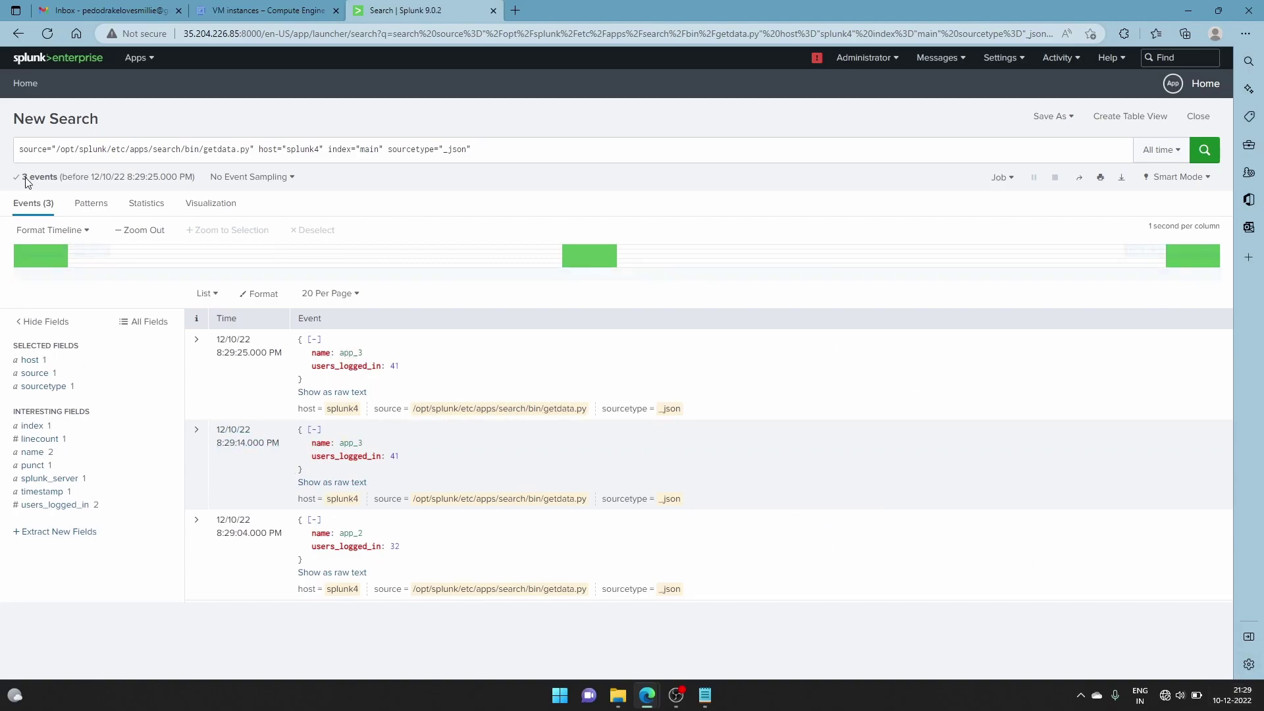
{"action": "left_click", "coordinate": [1205, 152]}
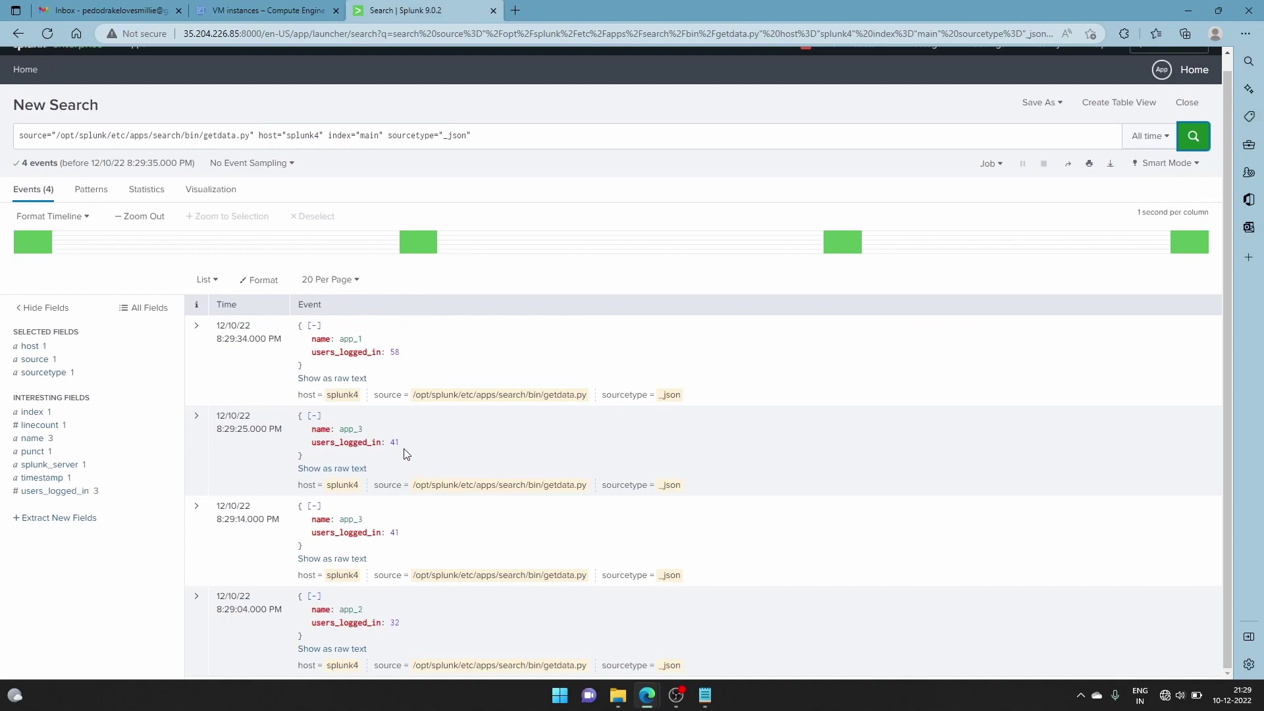
{"action": "mouse_move", "coordinate": [645, 703]}
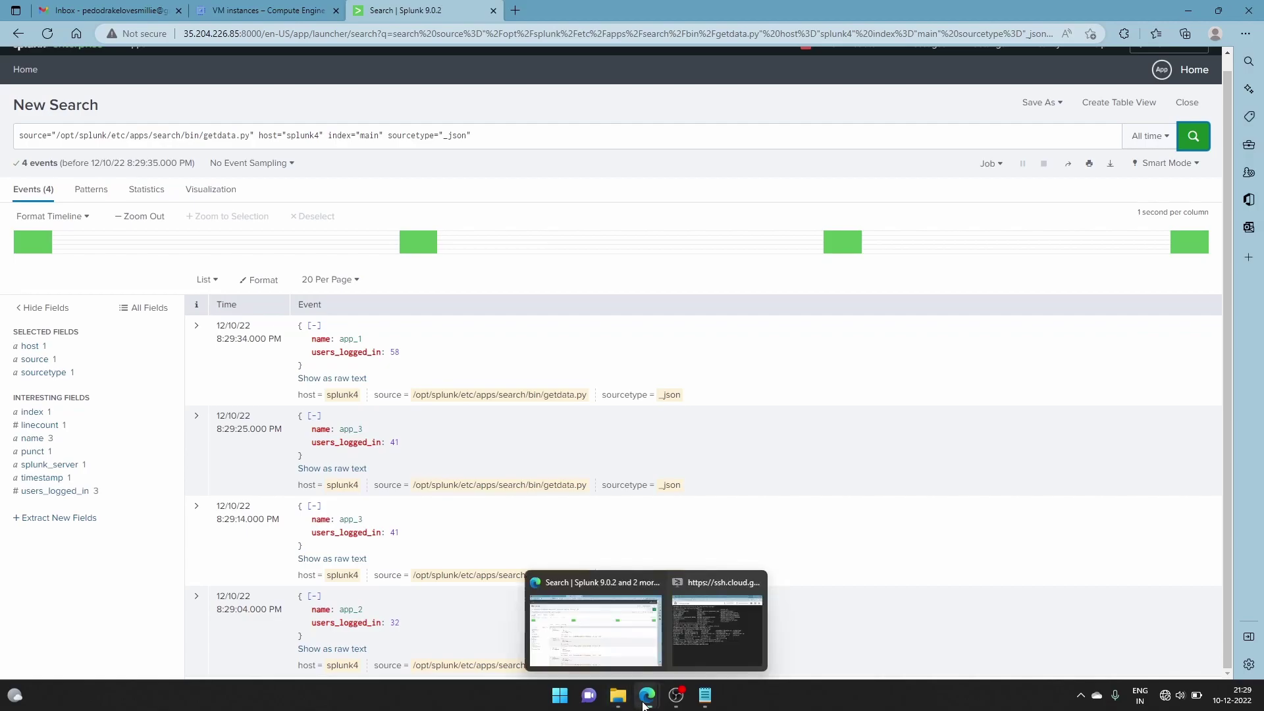
{"action": "left_click", "coordinate": [704, 632]}
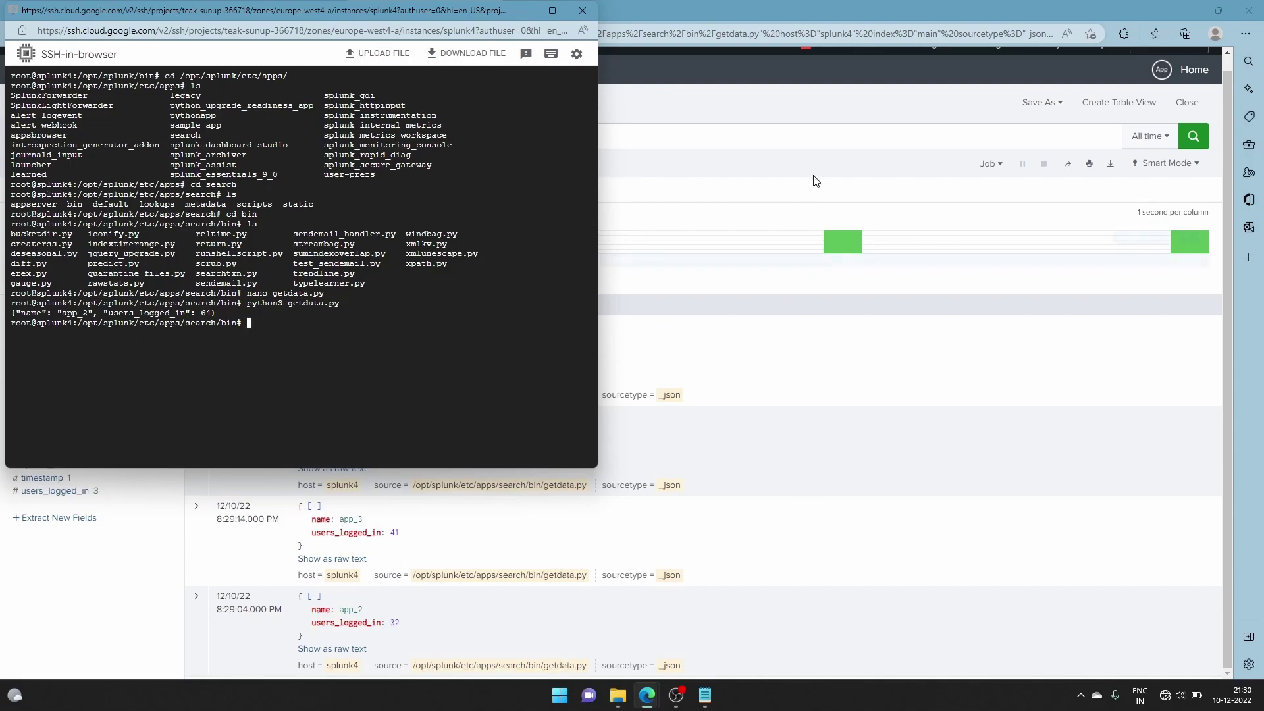
{"action": "left_click", "coordinate": [806, 119]}
{"action": "left_click", "coordinate": [499, 141]}
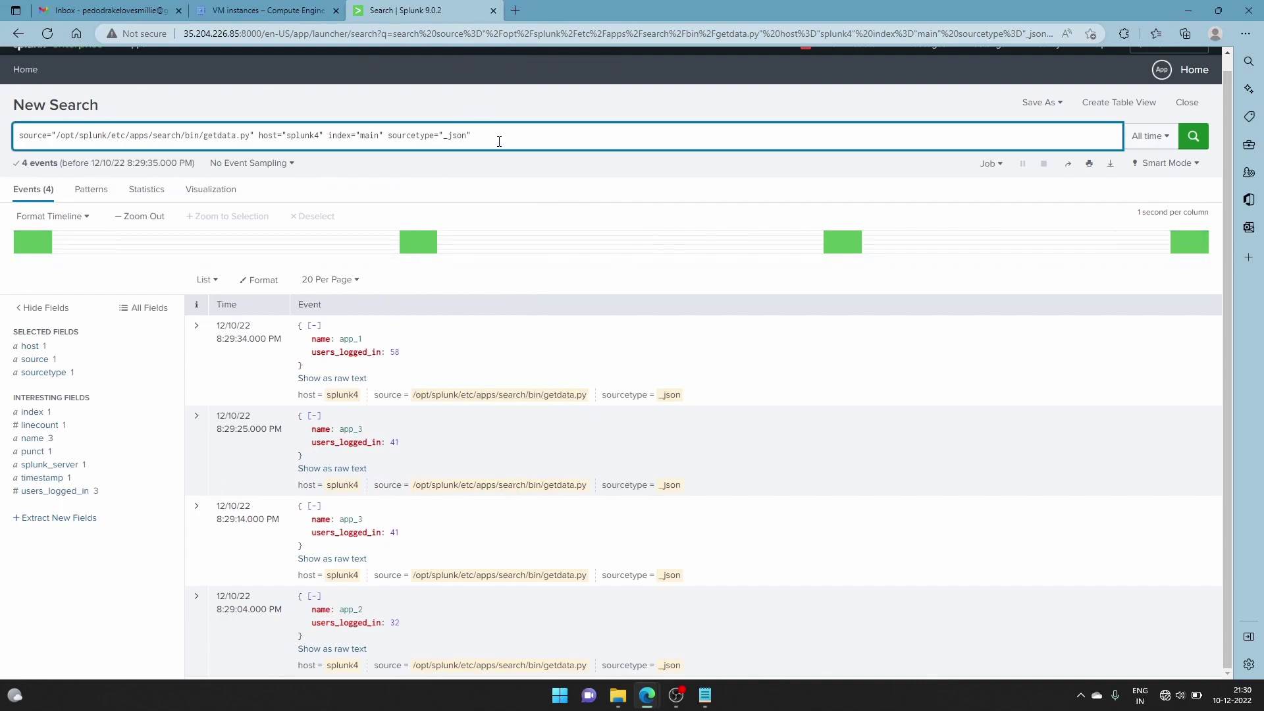
Append '| table name users_logged_in' on a new line, run it for 8 rows, and select the query
{"action": "key", "text": "shift+Return"}
{"action": "type", "text": "| table"}
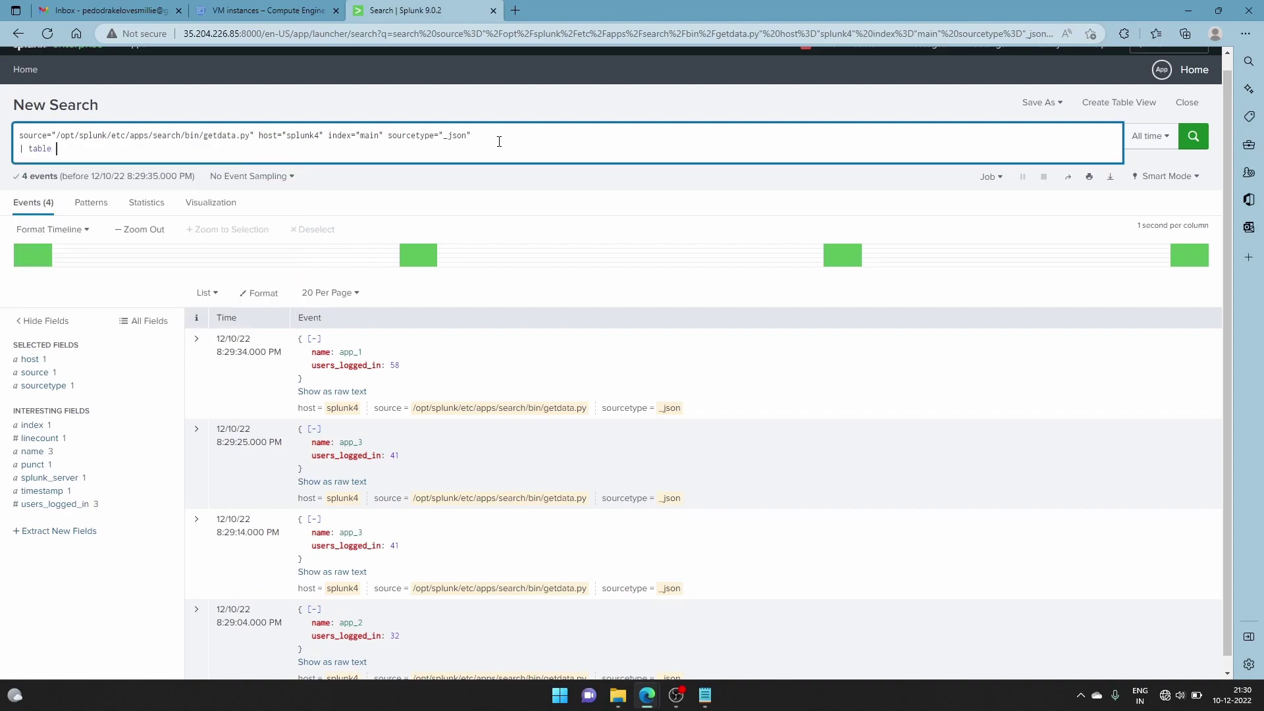
{"action": "type", "text": " name users_logged_in"}
{"action": "key", "text": "Return"}
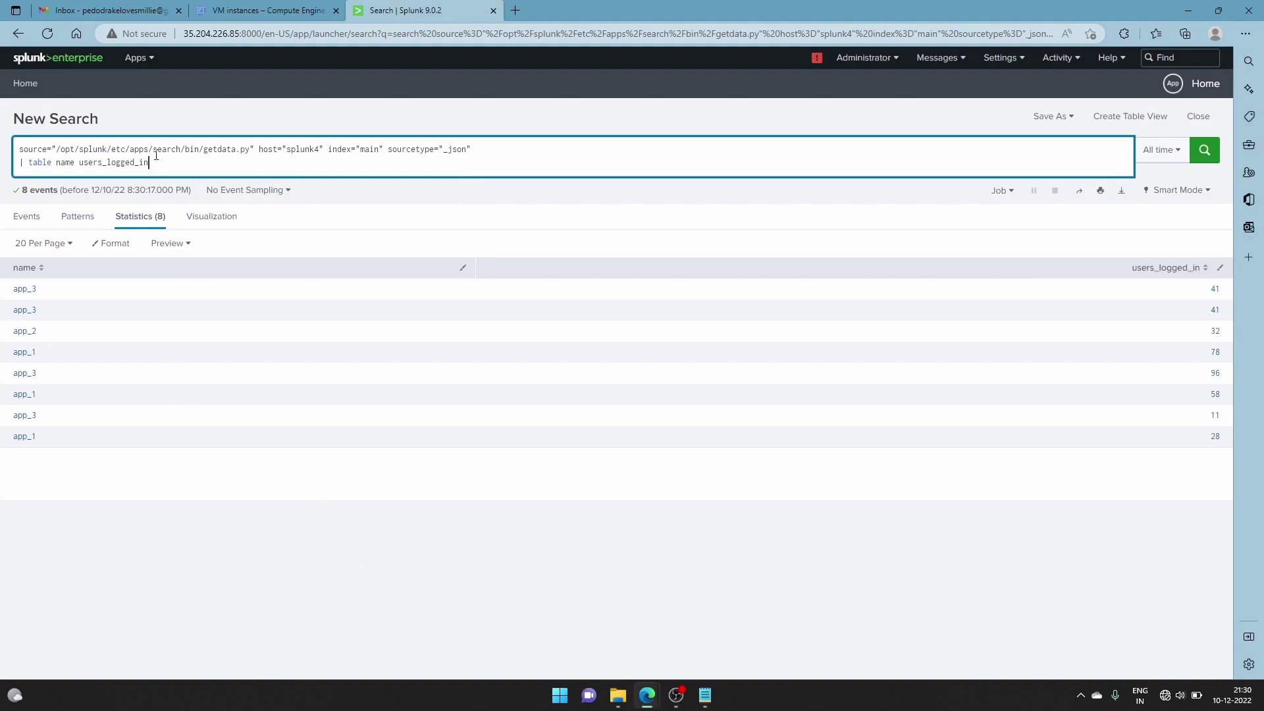
{"action": "left_click_drag", "start_coordinate": [150, 163], "coordinate": [22, 146]}
Replace the query with index="_internal" error using the index autocomplete
{"action": "key", "text": "BackSpace"}
{"action": "type", "text": "ind"}
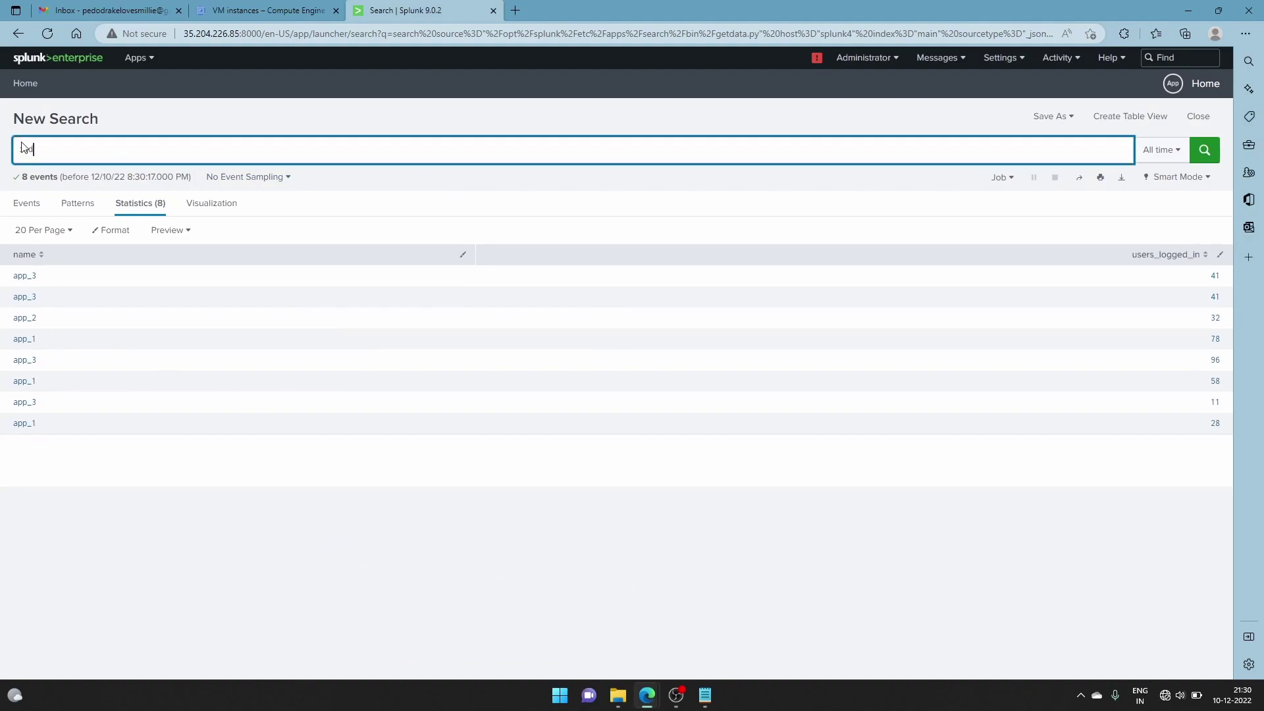
{"action": "type", "text": "ex="}
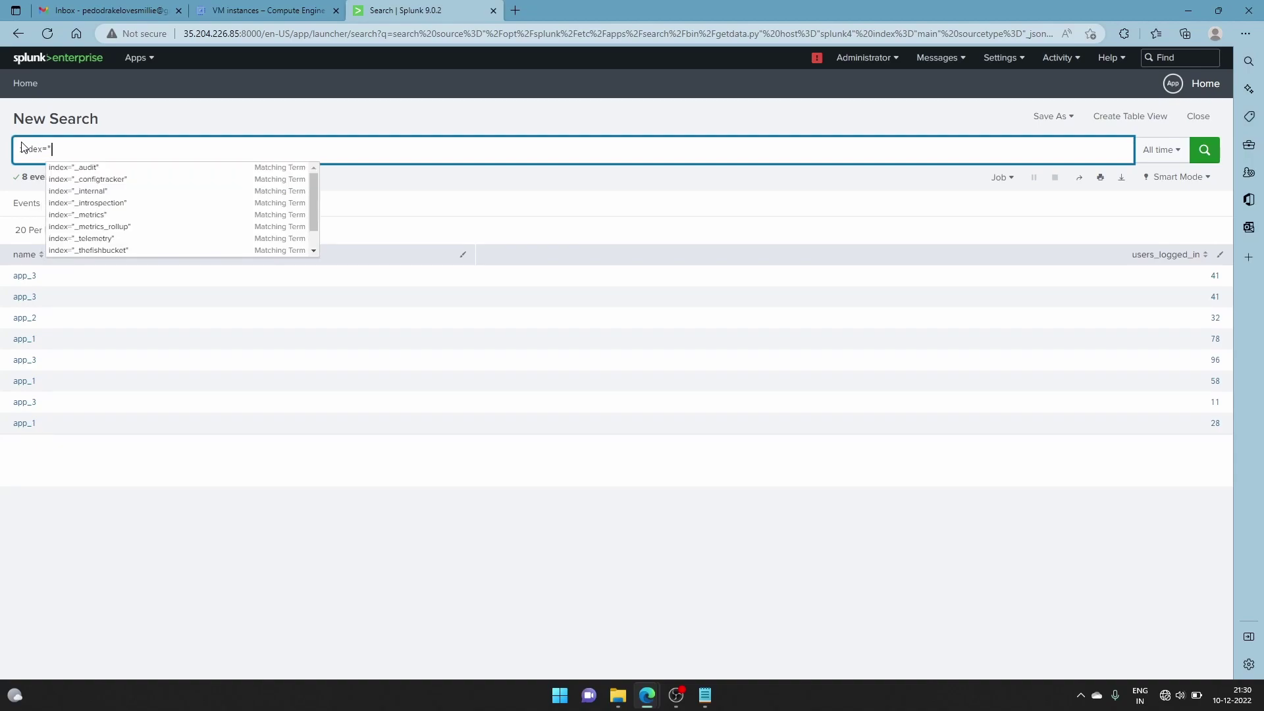
{"action": "type", "text": "\"i"}
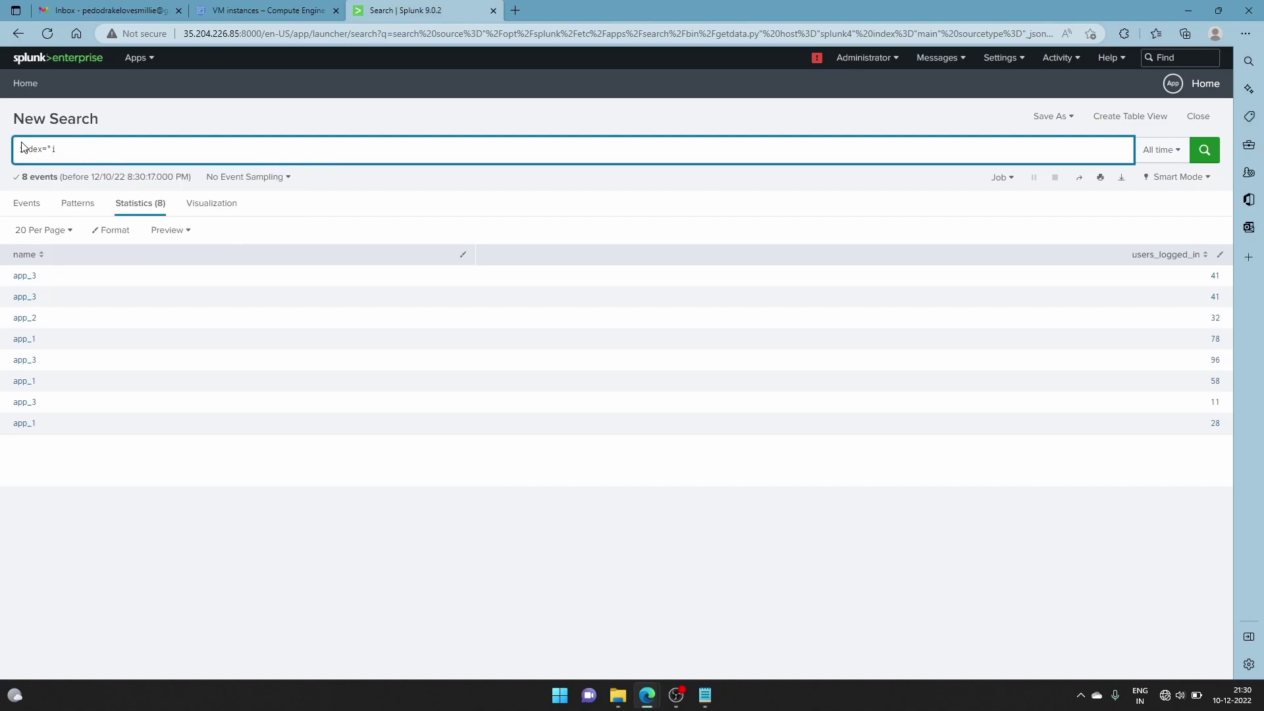
{"action": "key", "text": "BackSpace"}
{"action": "type", "text": "_"}
{"action": "key", "text": "Down"}
{"action": "key", "text": "Down"}
{"action": "key", "text": "Down"}
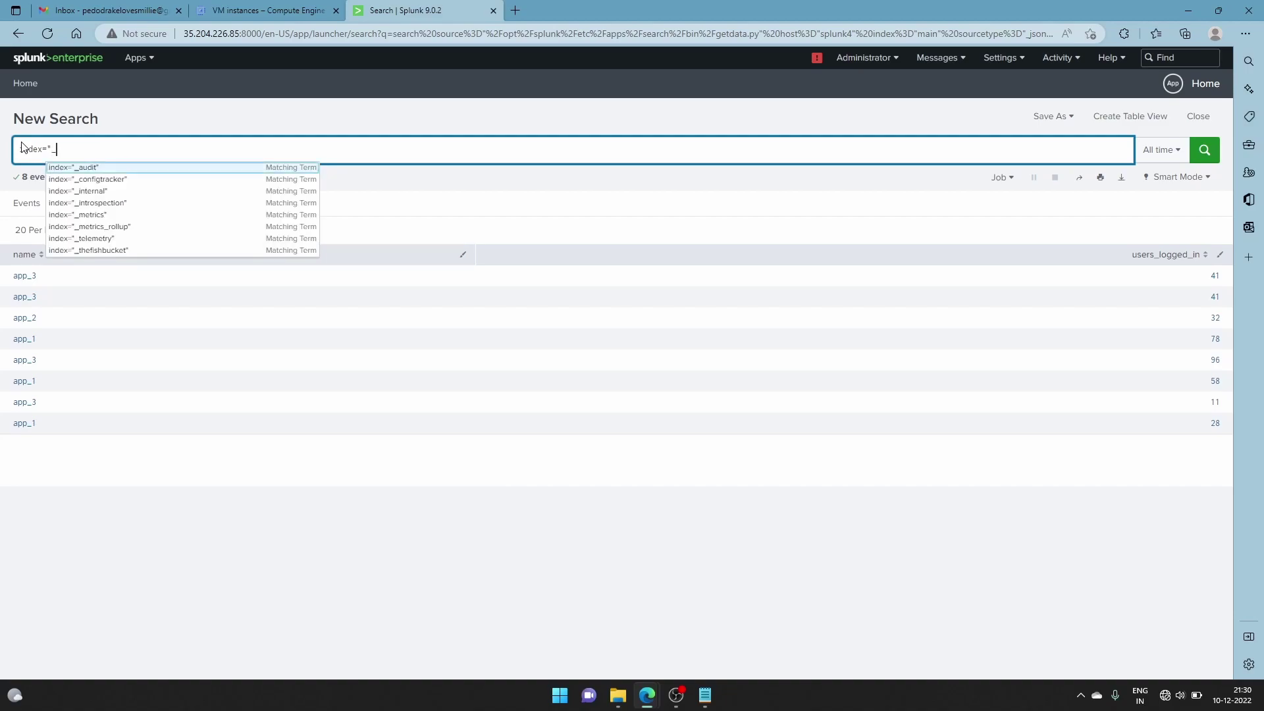
{"action": "key", "text": "Return"}
{"action": "type", "text": "error"}
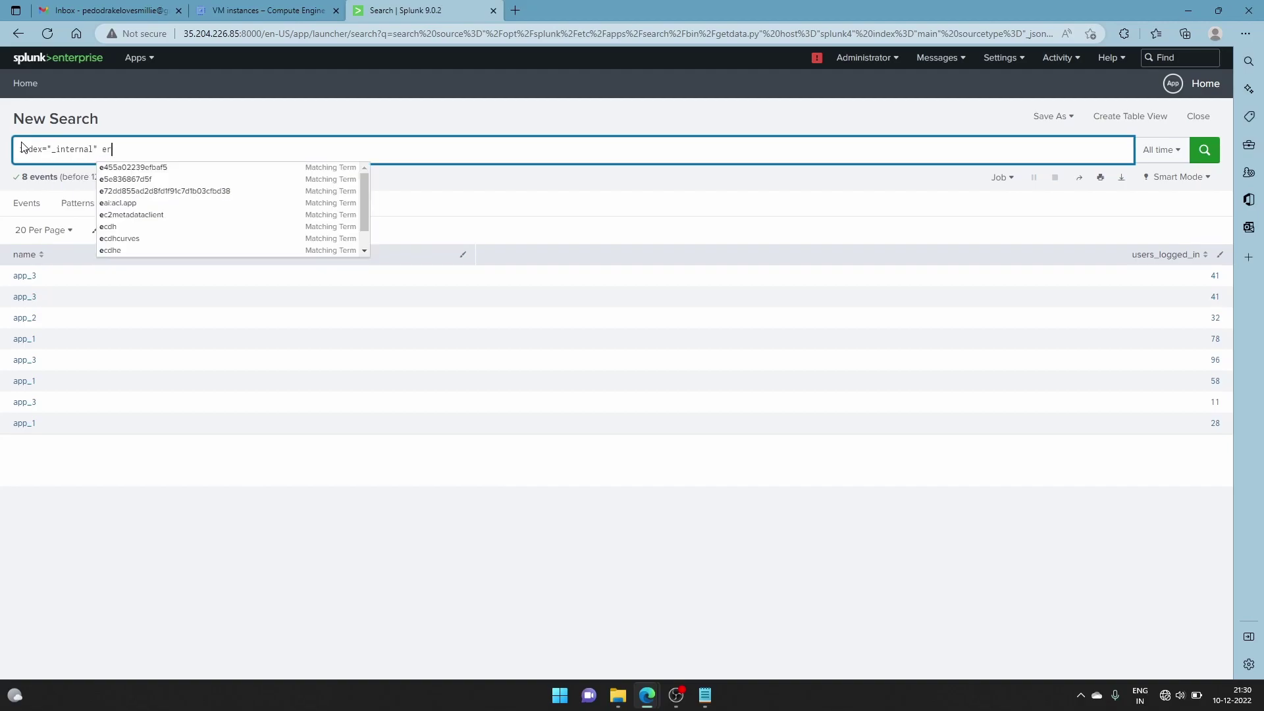
Check the getdata.py output in the SSH terminal, then hide it again
{"action": "mouse_move", "coordinate": [648, 694]}
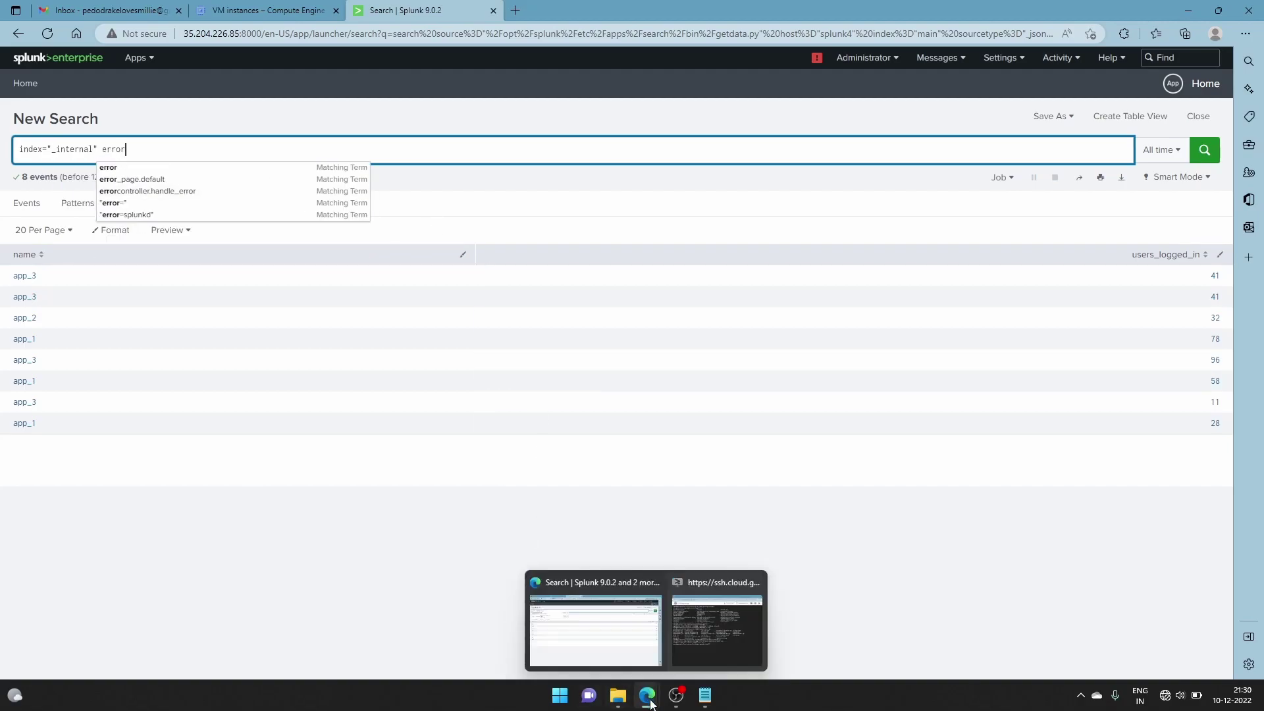
{"action": "left_click", "coordinate": [697, 646]}
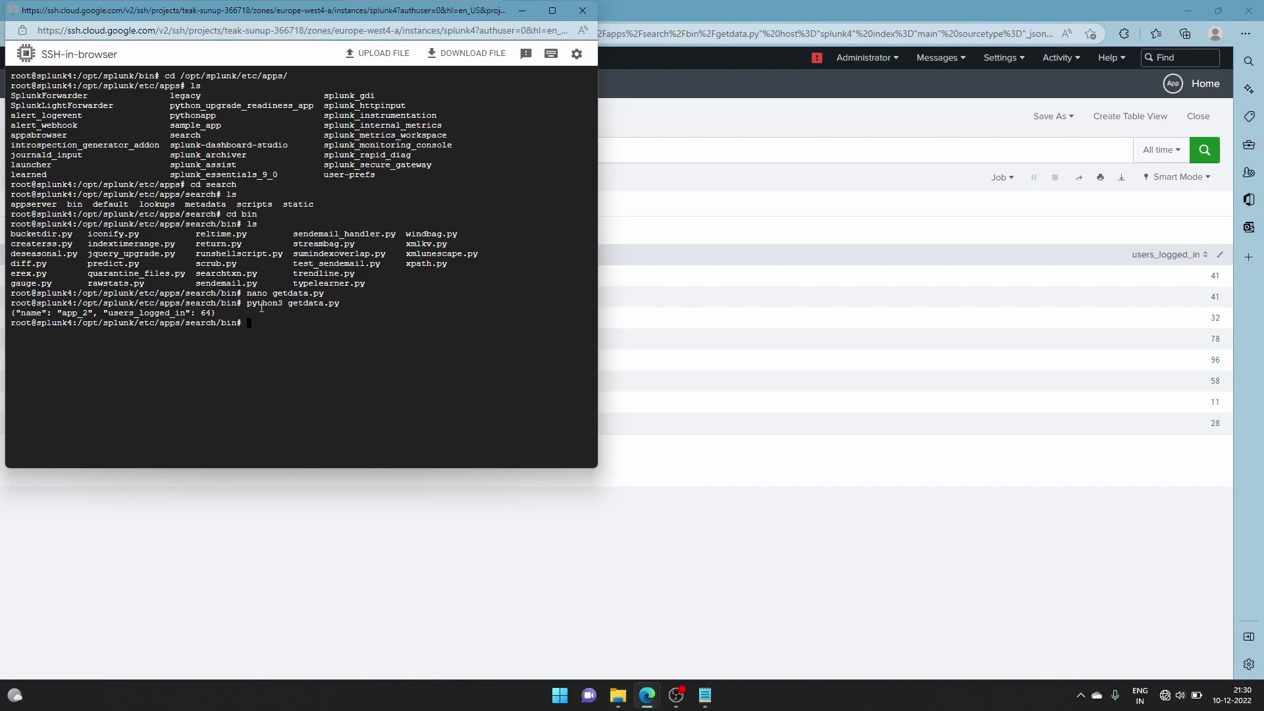
{"action": "left_click", "coordinate": [514, 15]}
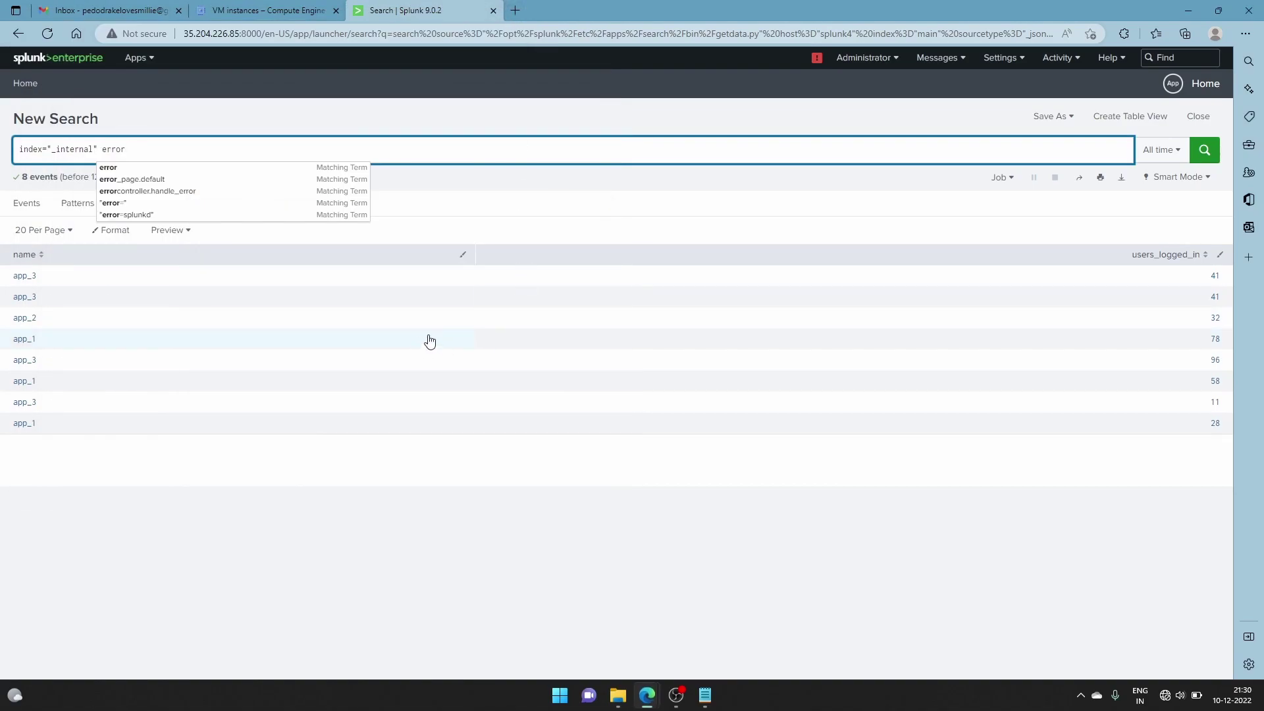